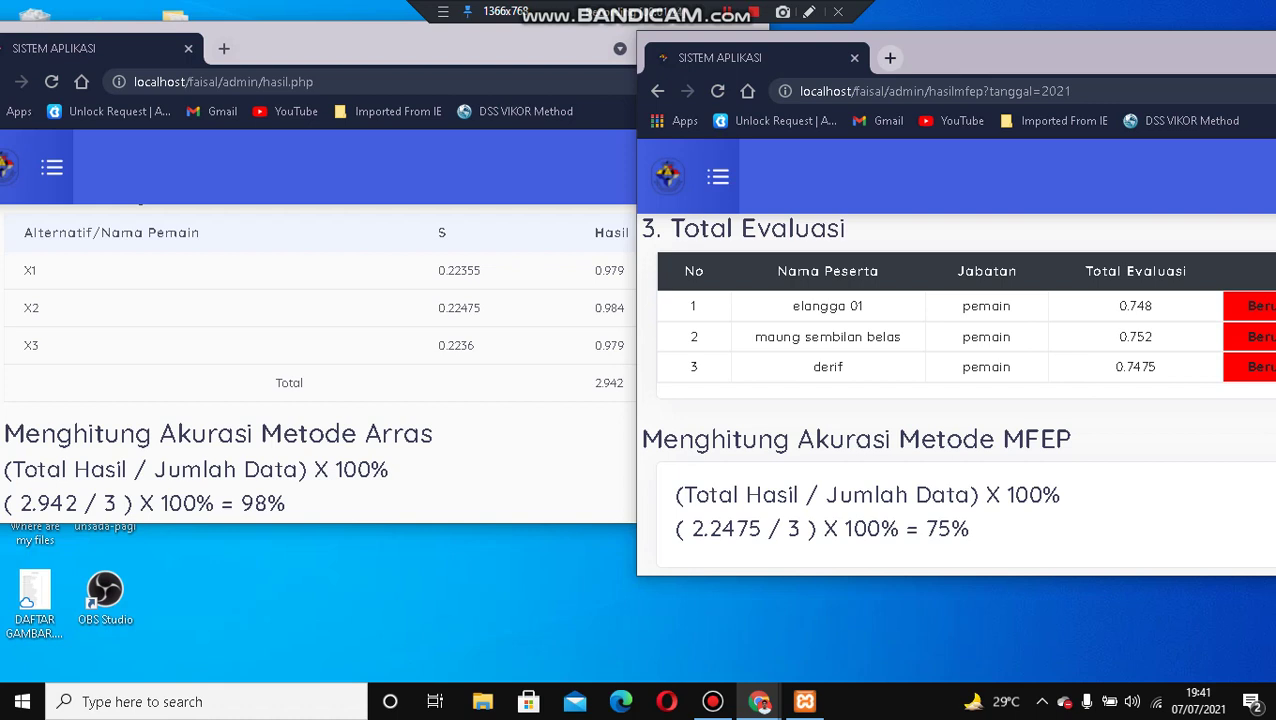
Compare the ARAS (98%) and MFEP (75%) result windows, leaving ARAS maximized in front.
key(alt+Tab)
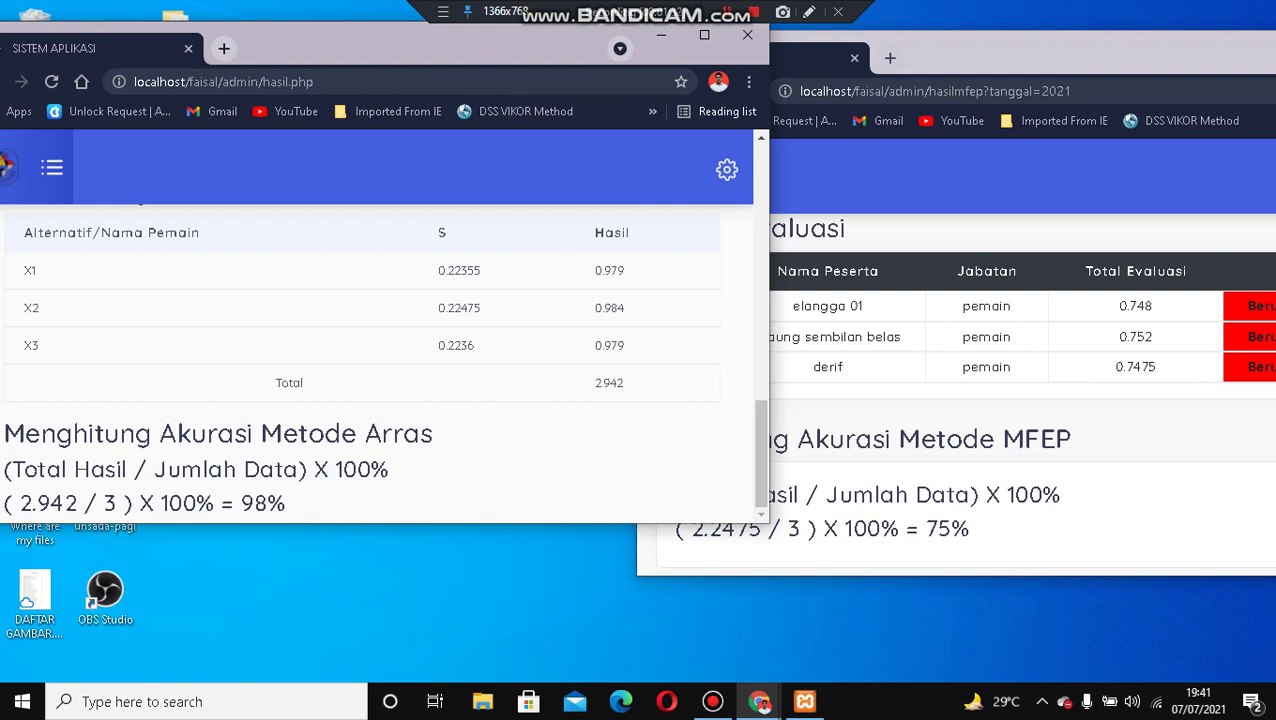
key(alt+Tab)
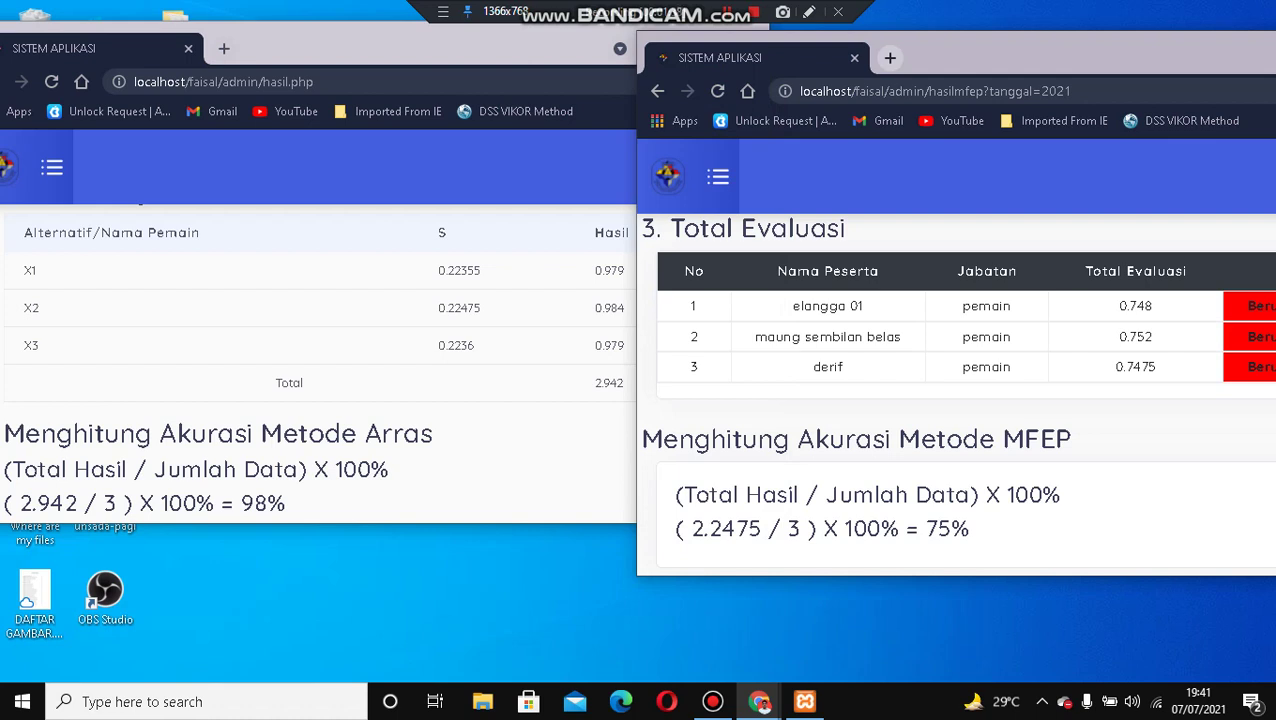
key(alt+Tab)
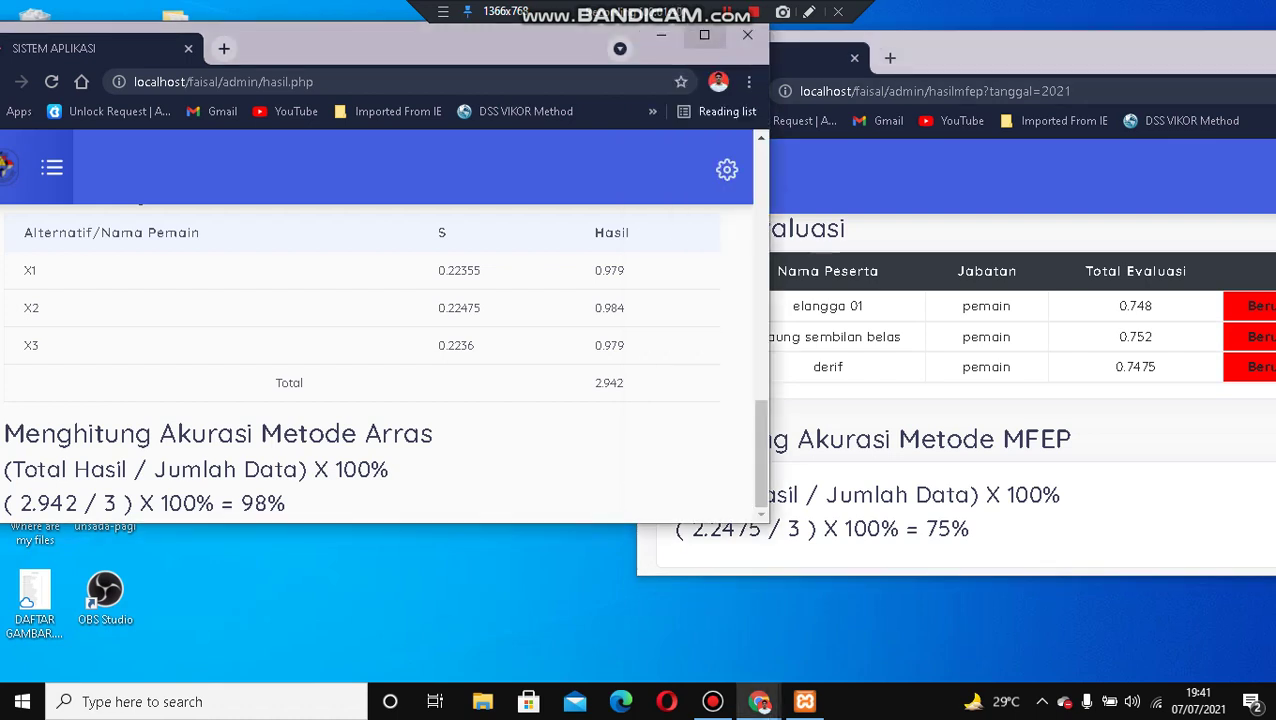
key(super+Up)
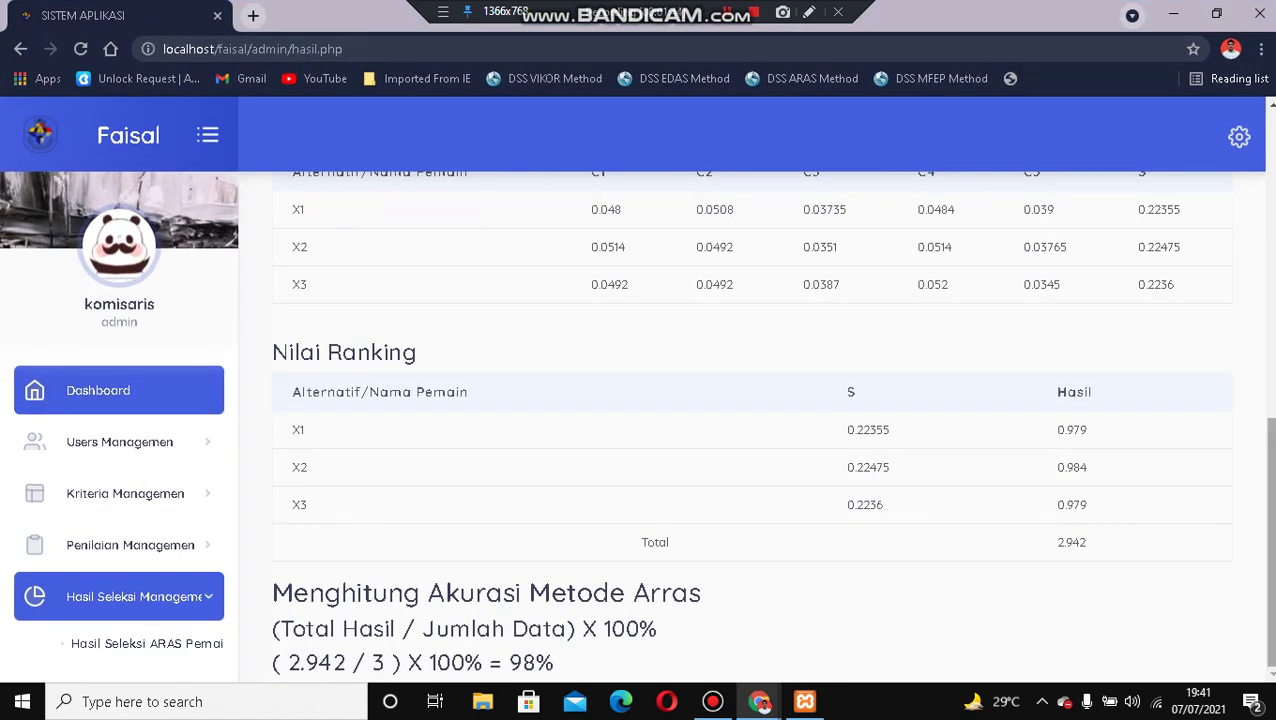
Log out of the admin account from the account menu.
scroll(772, 425, up, 1)
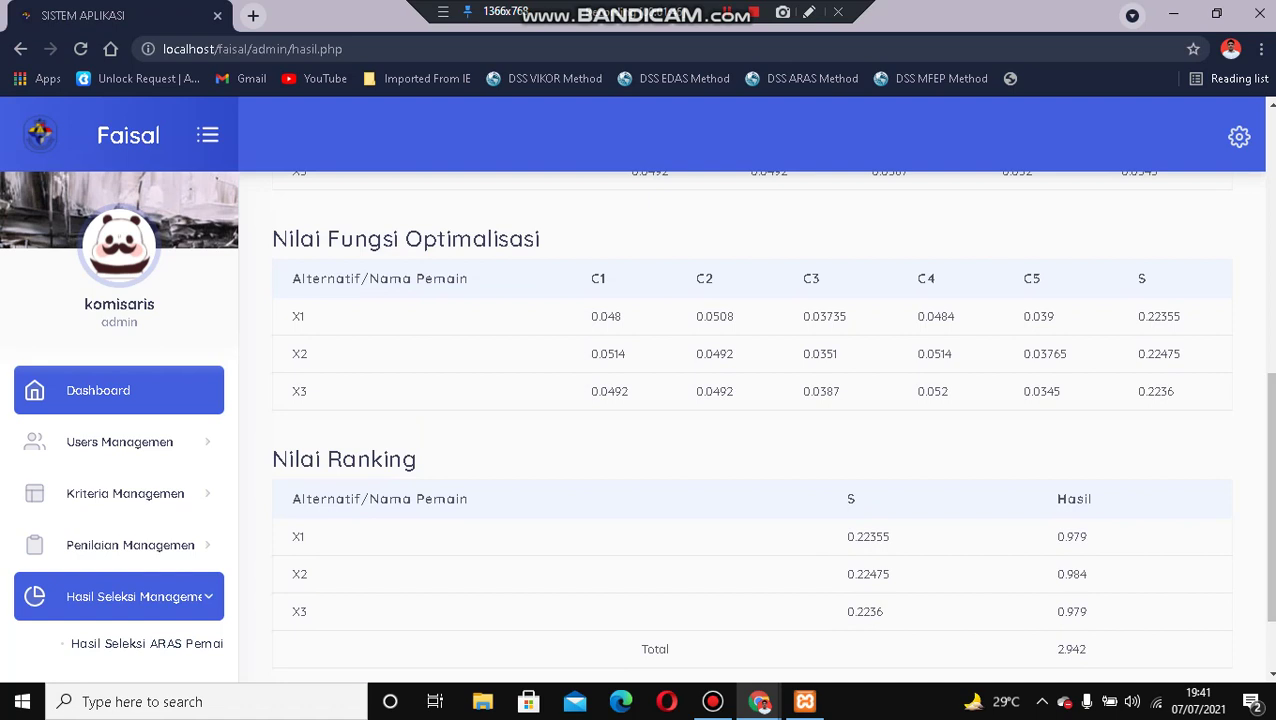
click(134, 545)
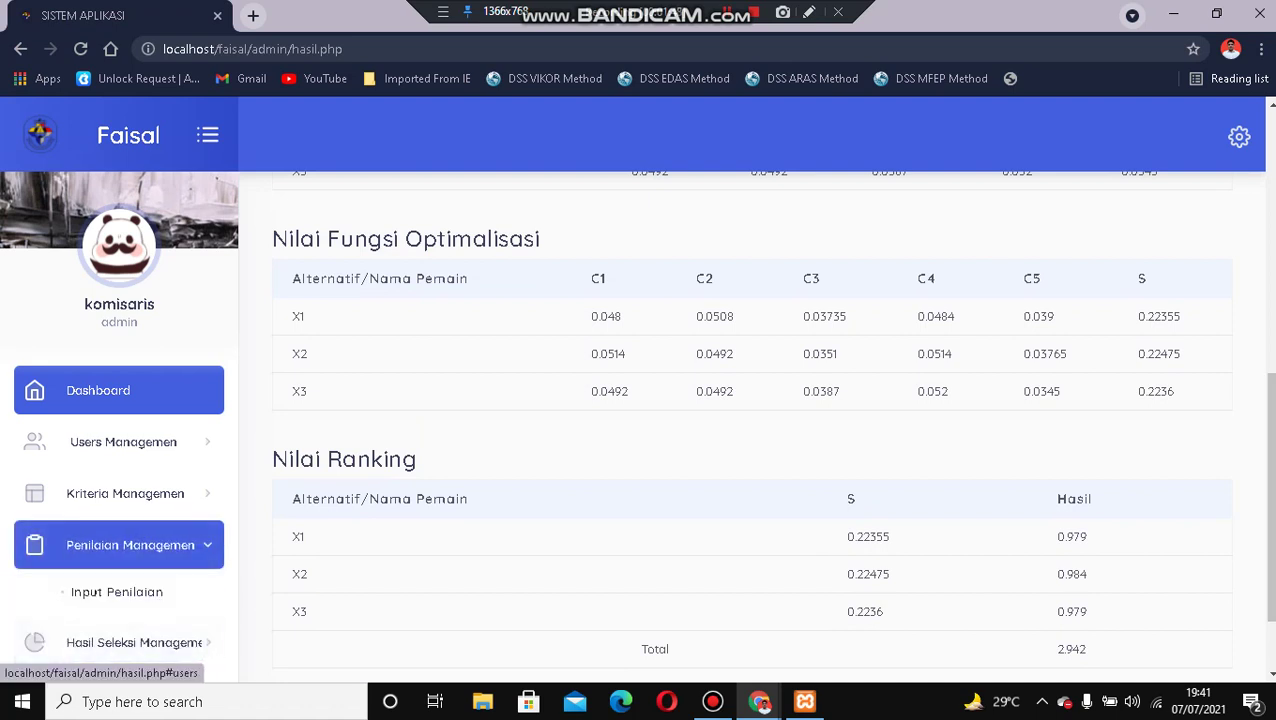
click(1239, 137)
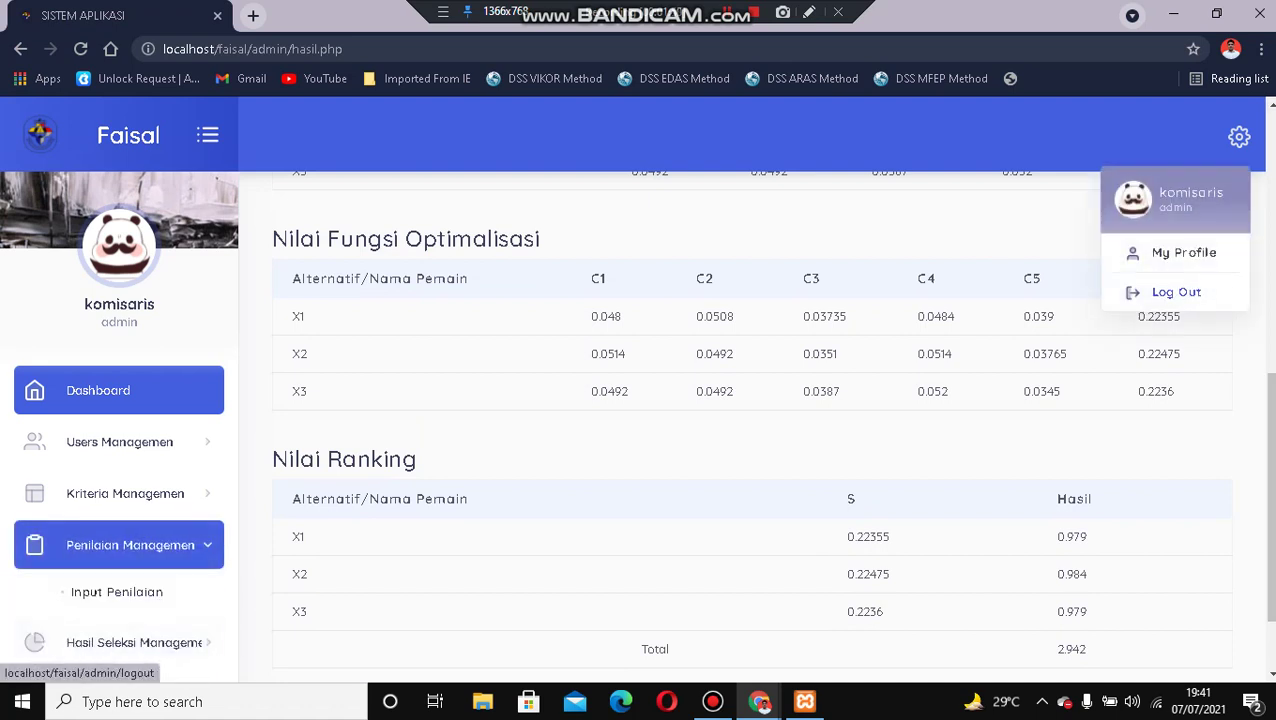
click(1172, 292)
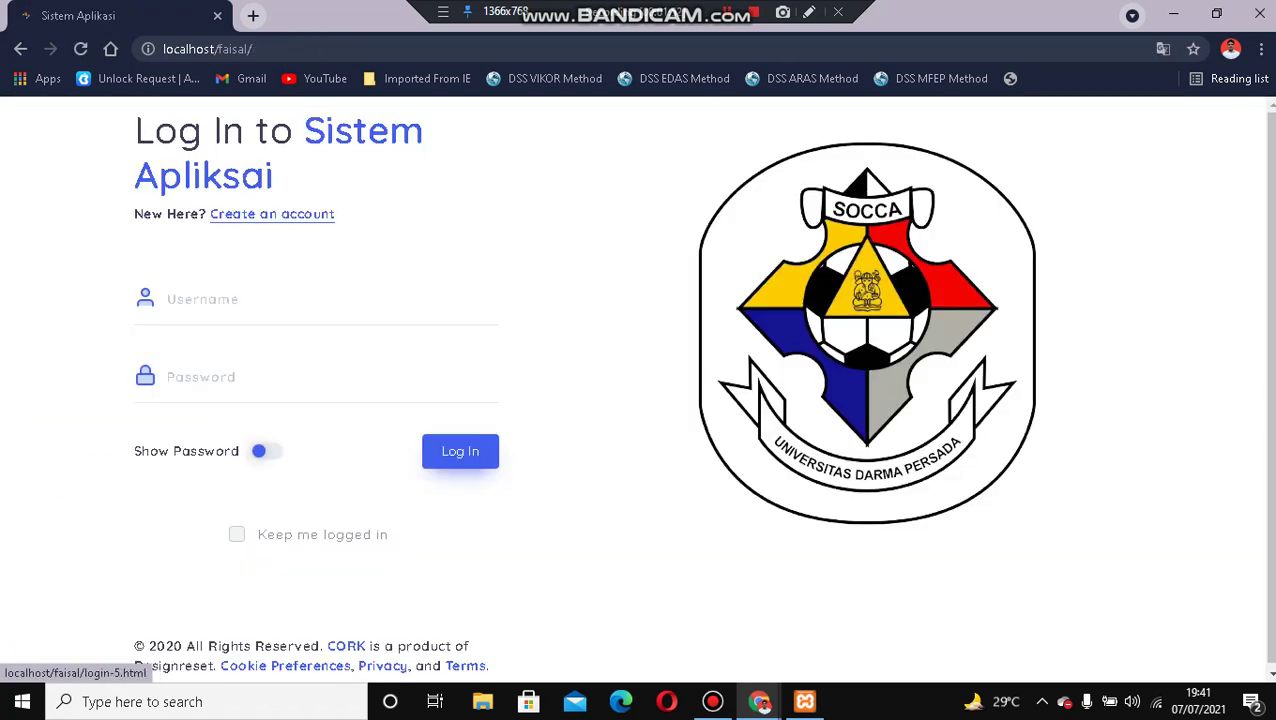
Sign in with the player's username and password, dismissing Chrome's password warning.
click(300, 299)
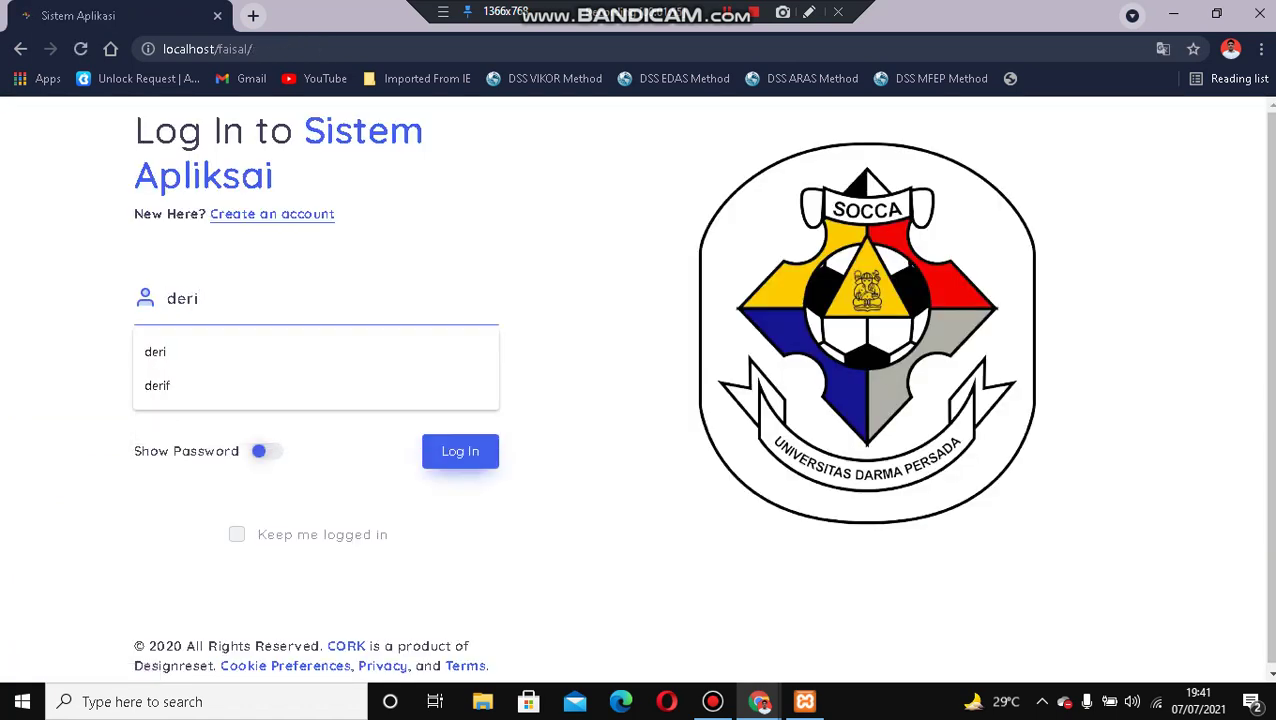
key(Tab)
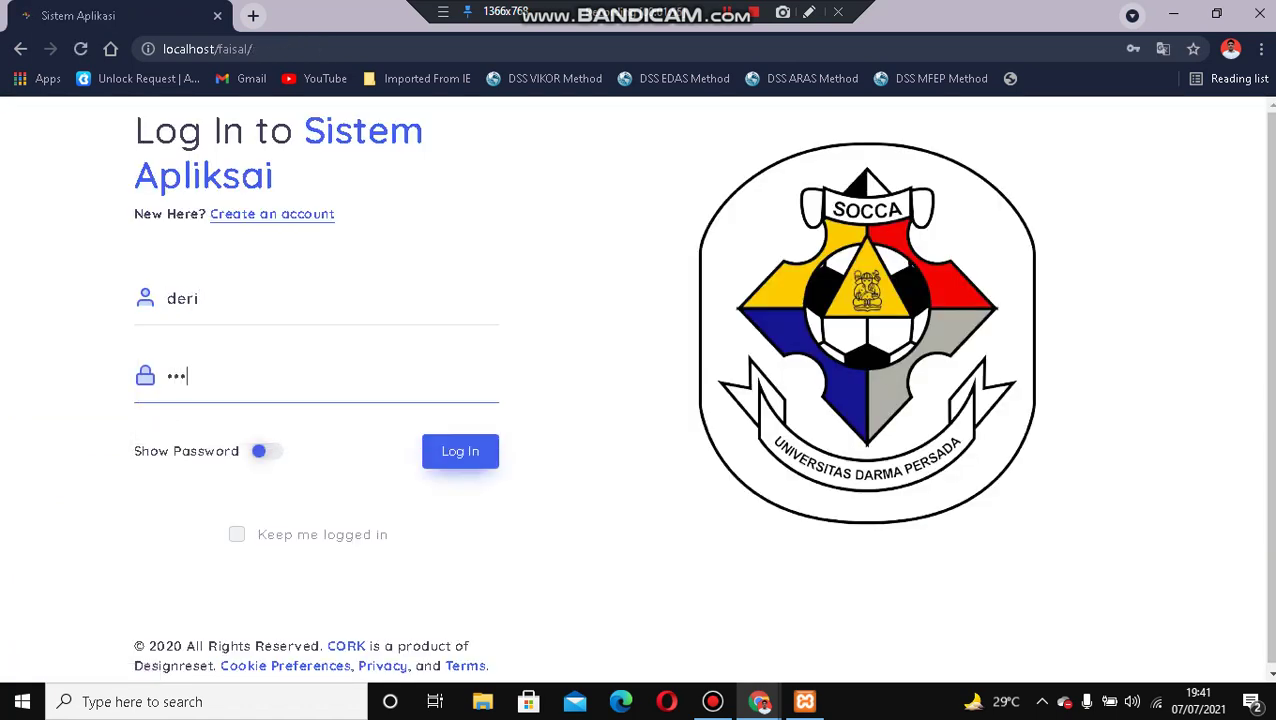
key(Return)
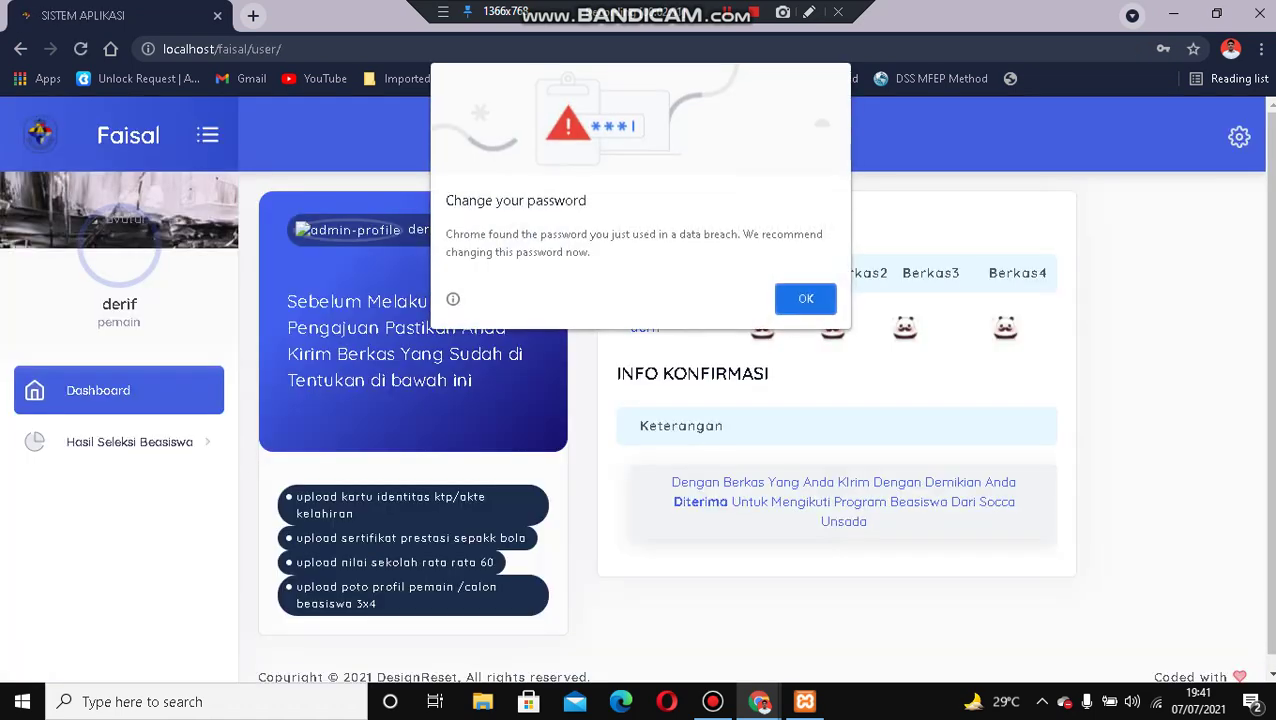
key(Return)
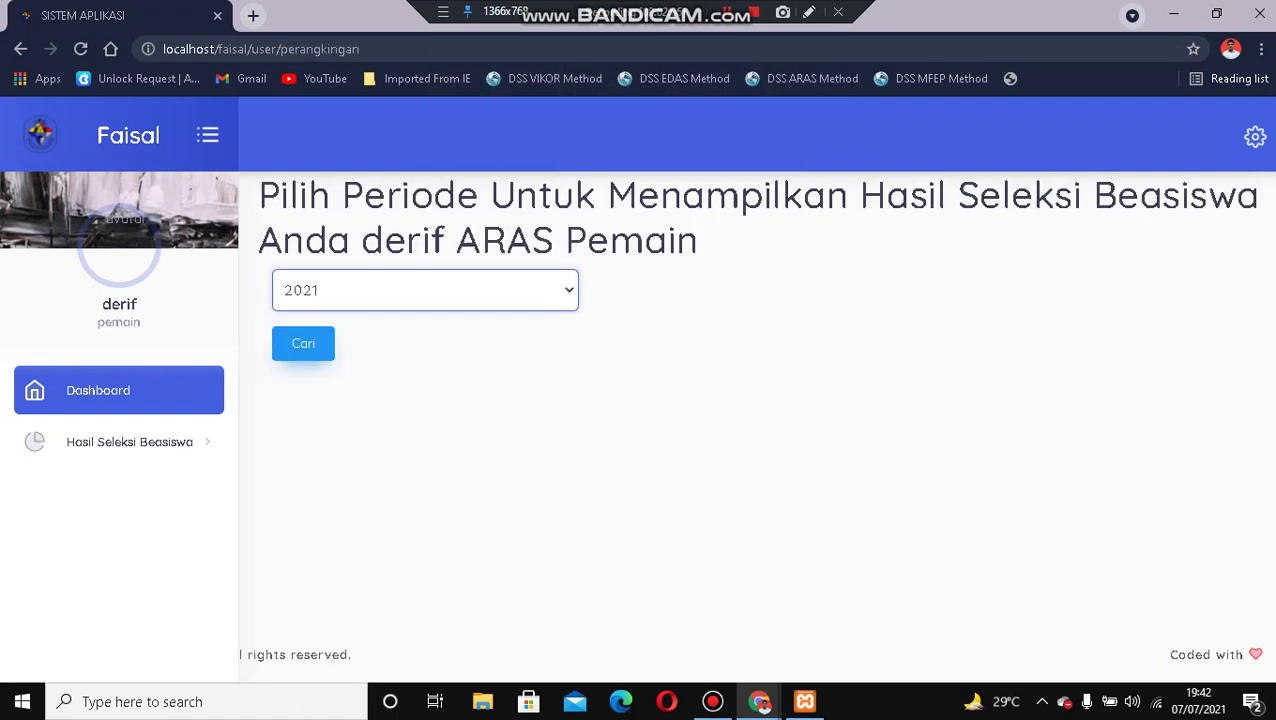
Set the scholarship results period to 2021.
key(alt+Down)
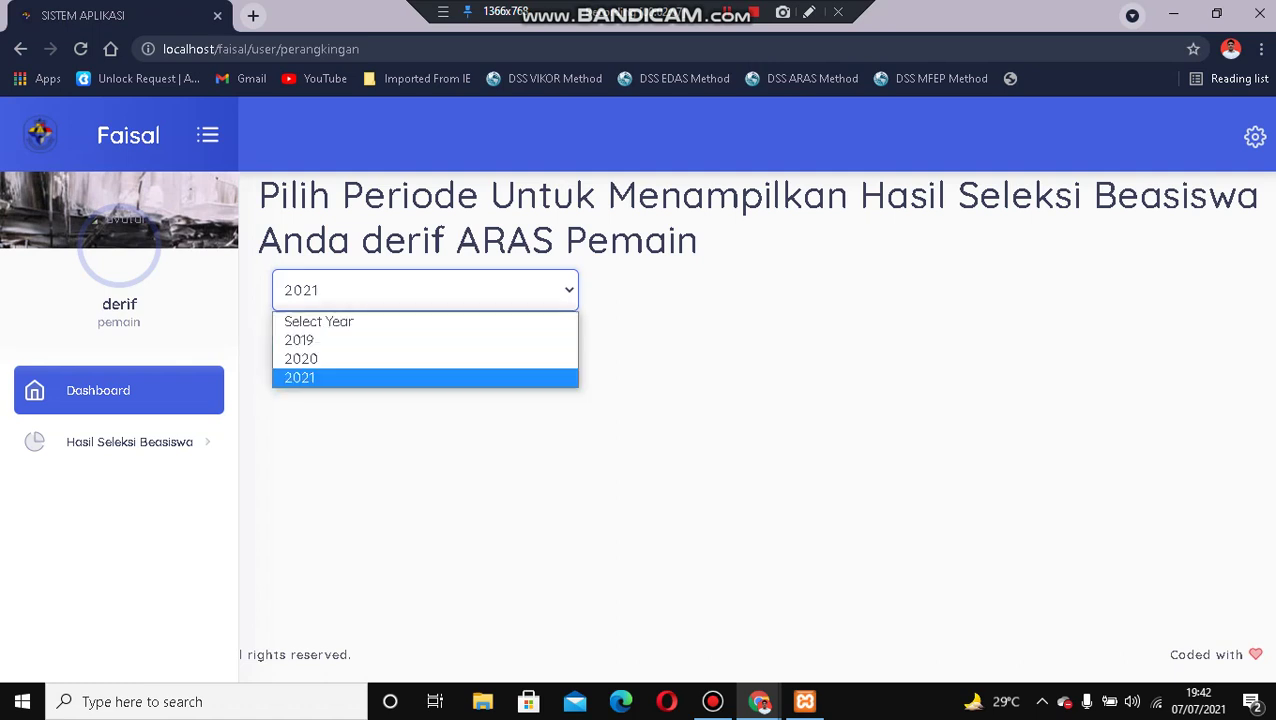
key(Return)
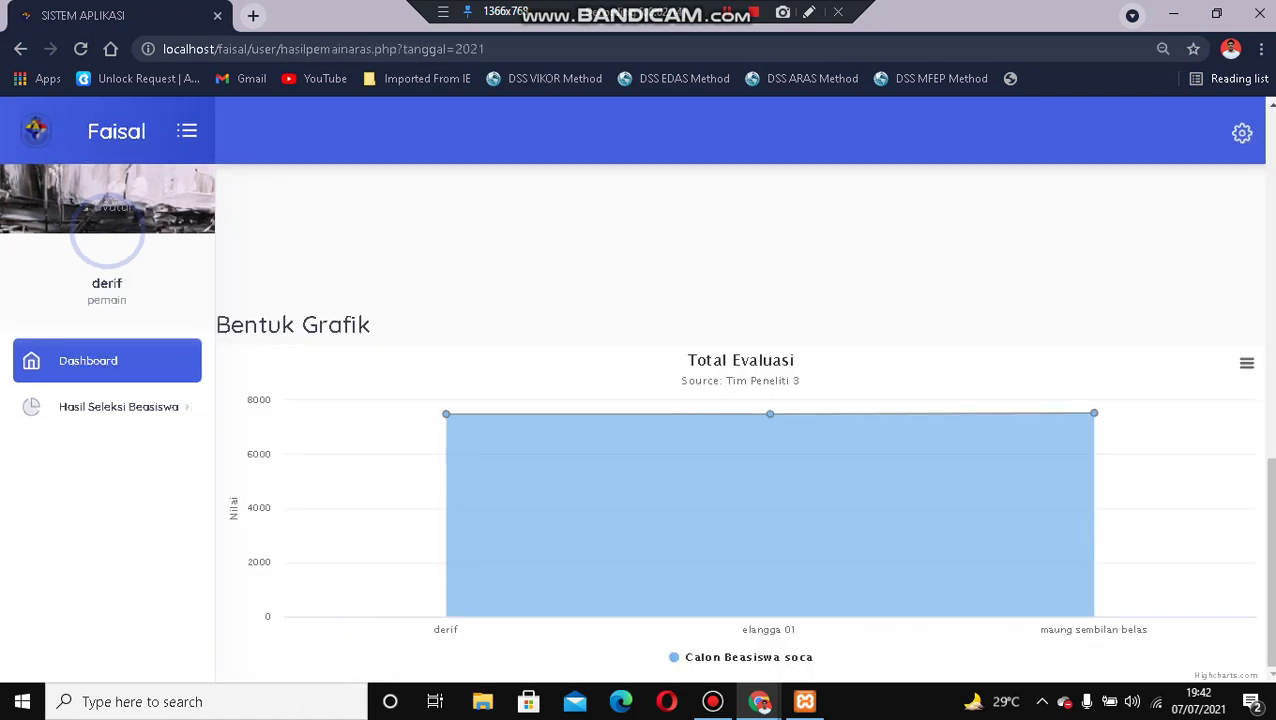
scroll(743, 500, up, 1)
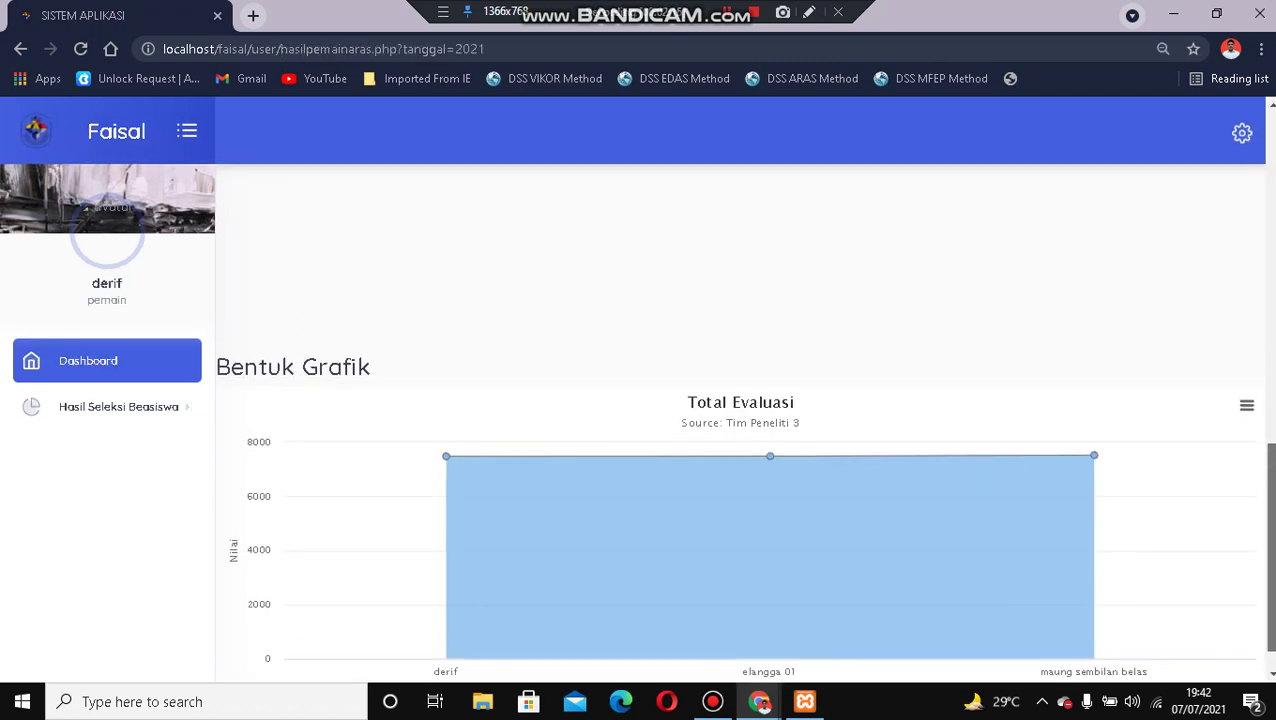
scroll(743, 496, down, 1)
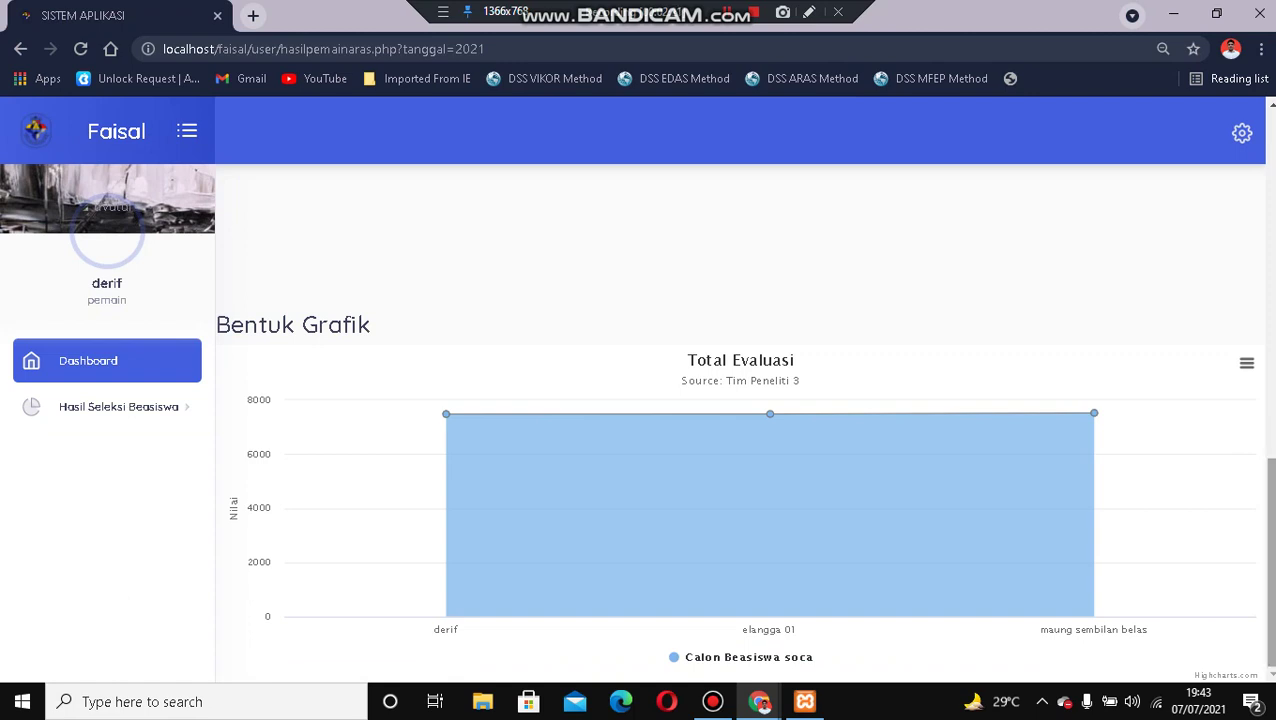
Review the 2021 ARAS ranking, Total Evaluasi chart and MFEP evaluation table.
click(119, 407)
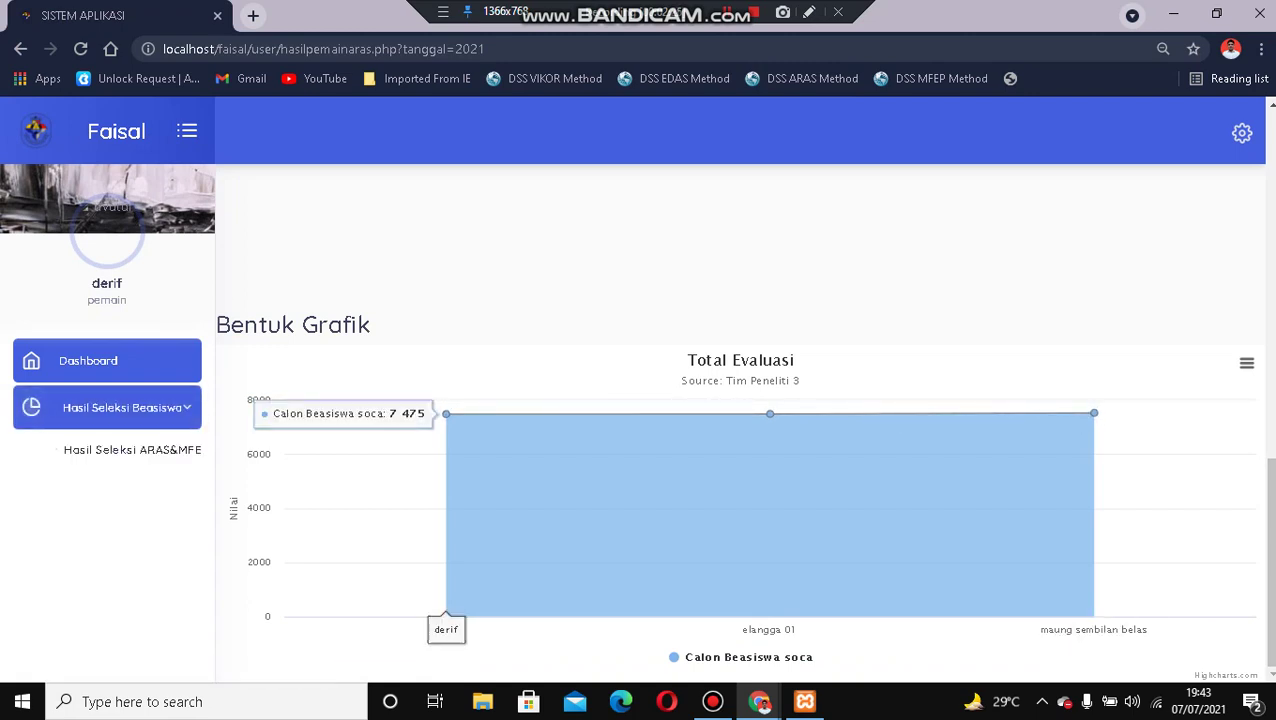
click(119, 407)
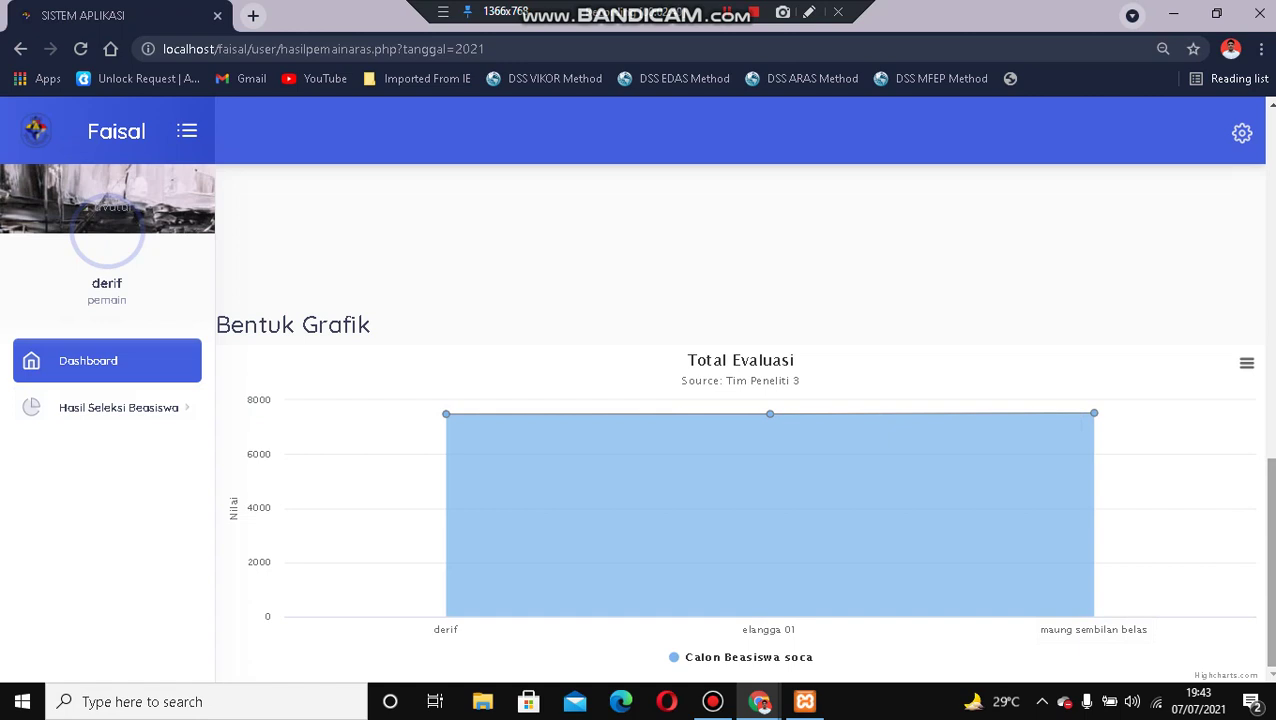
scroll(744, 422, up, 5)
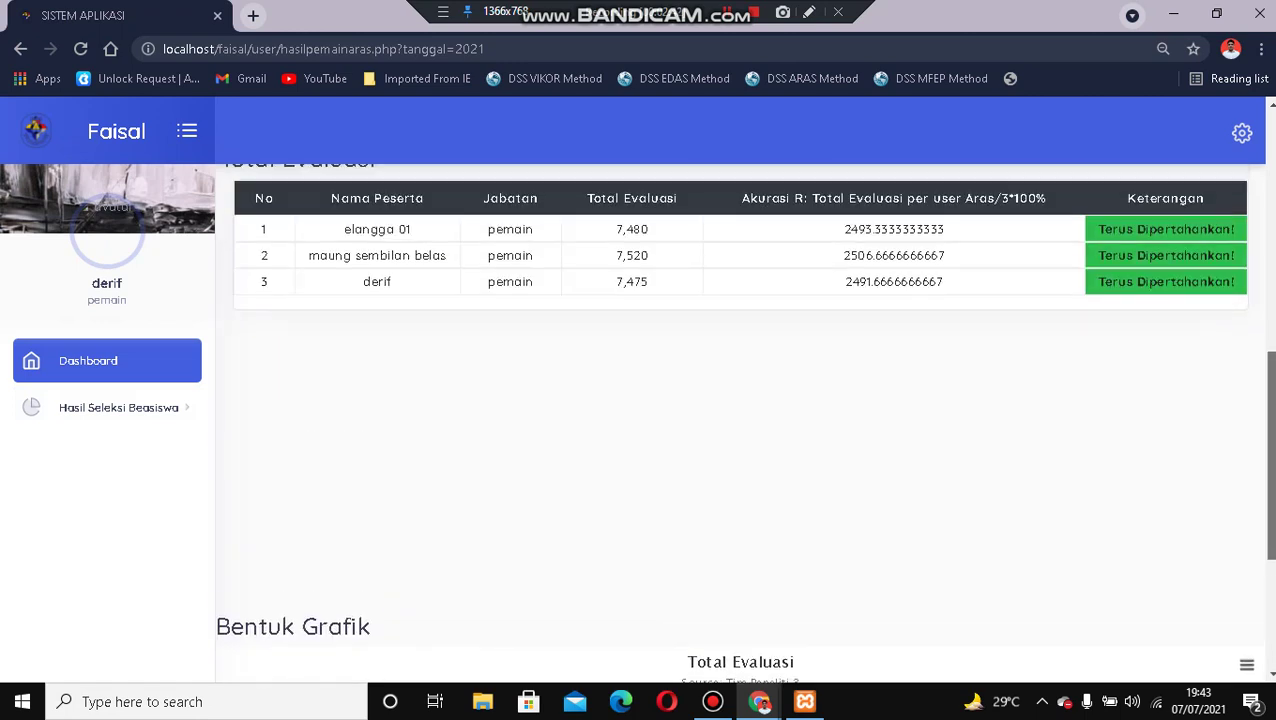
scroll(744, 422, up, 3)
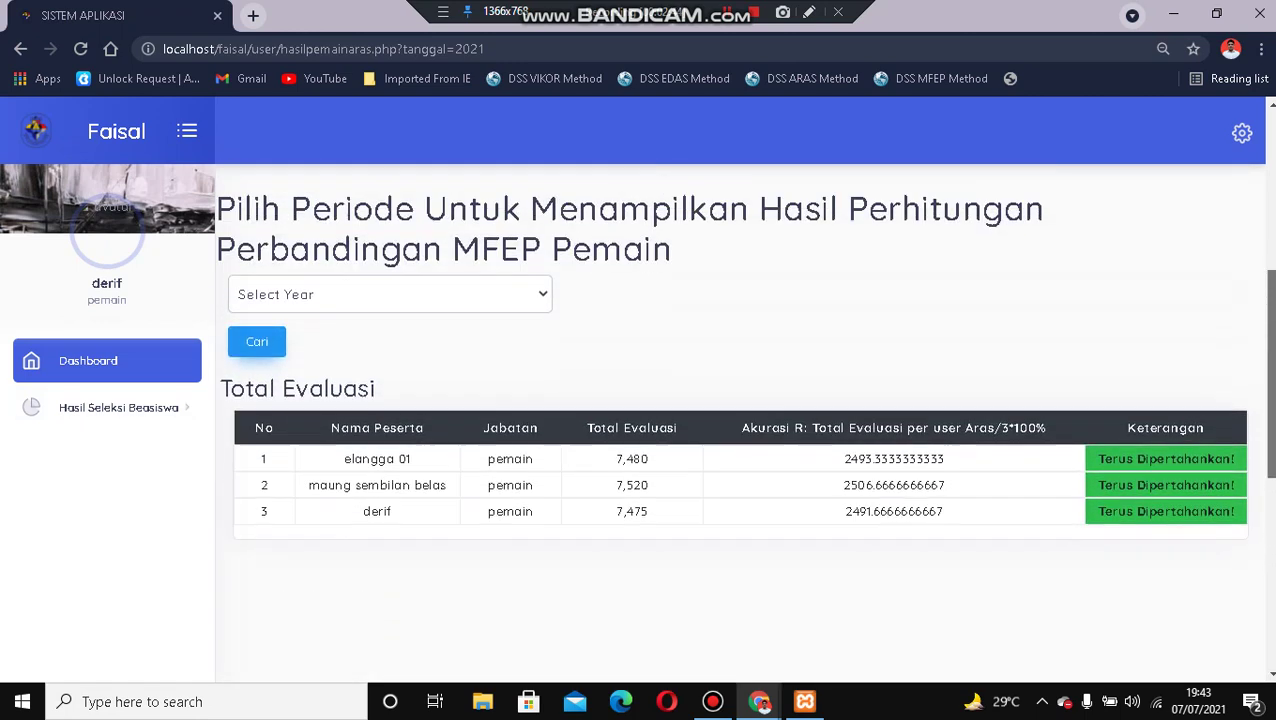
scroll(744, 422, up, 4)
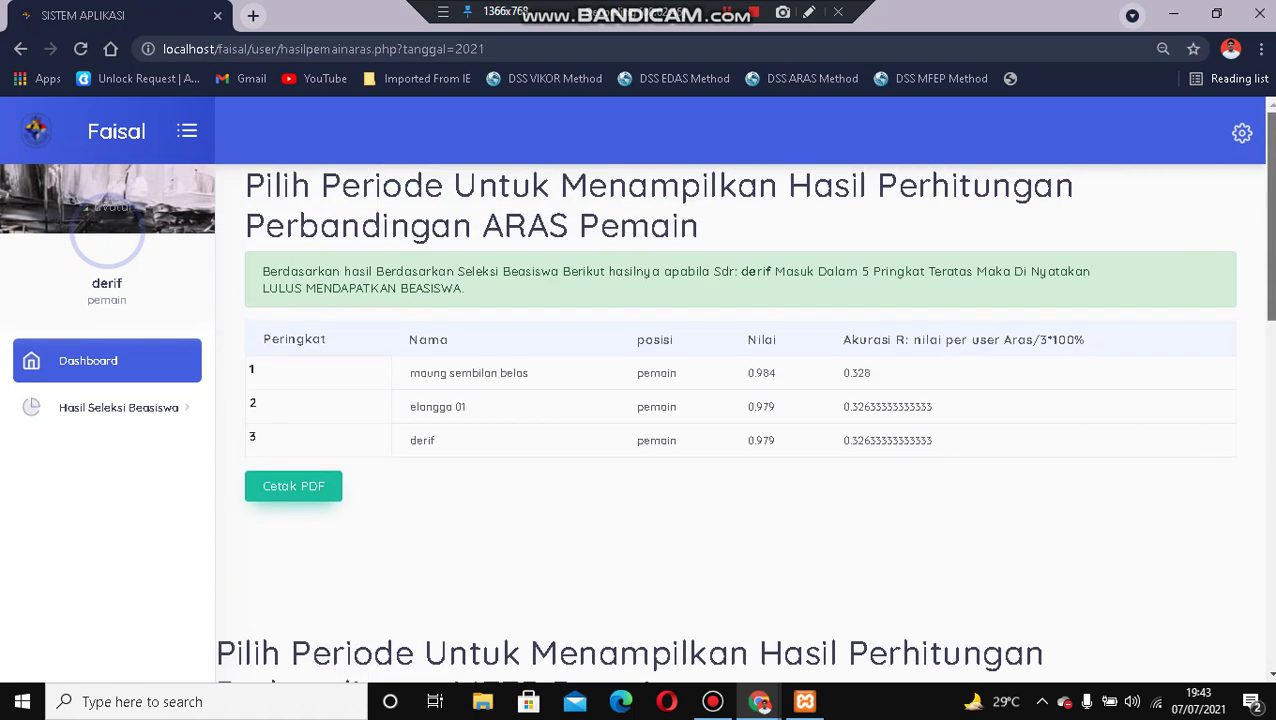
scroll(744, 422, down, 1)
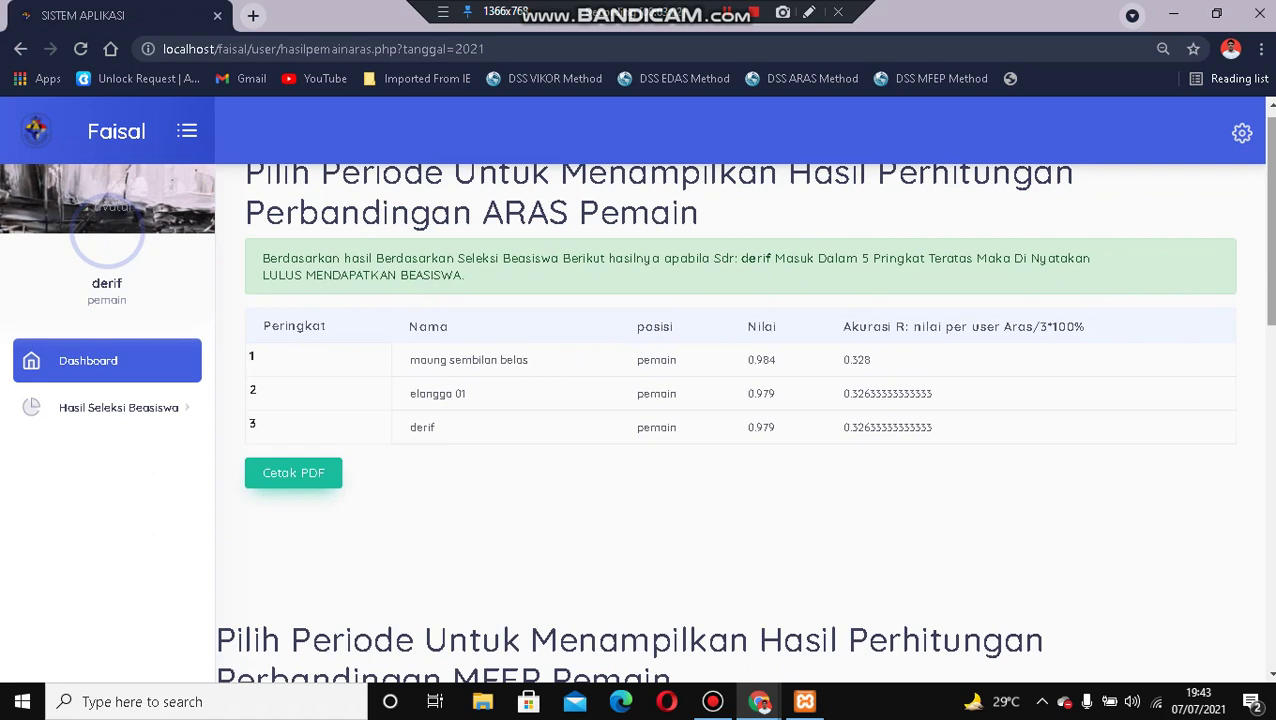
drag(1270, 220, 1270, 461)
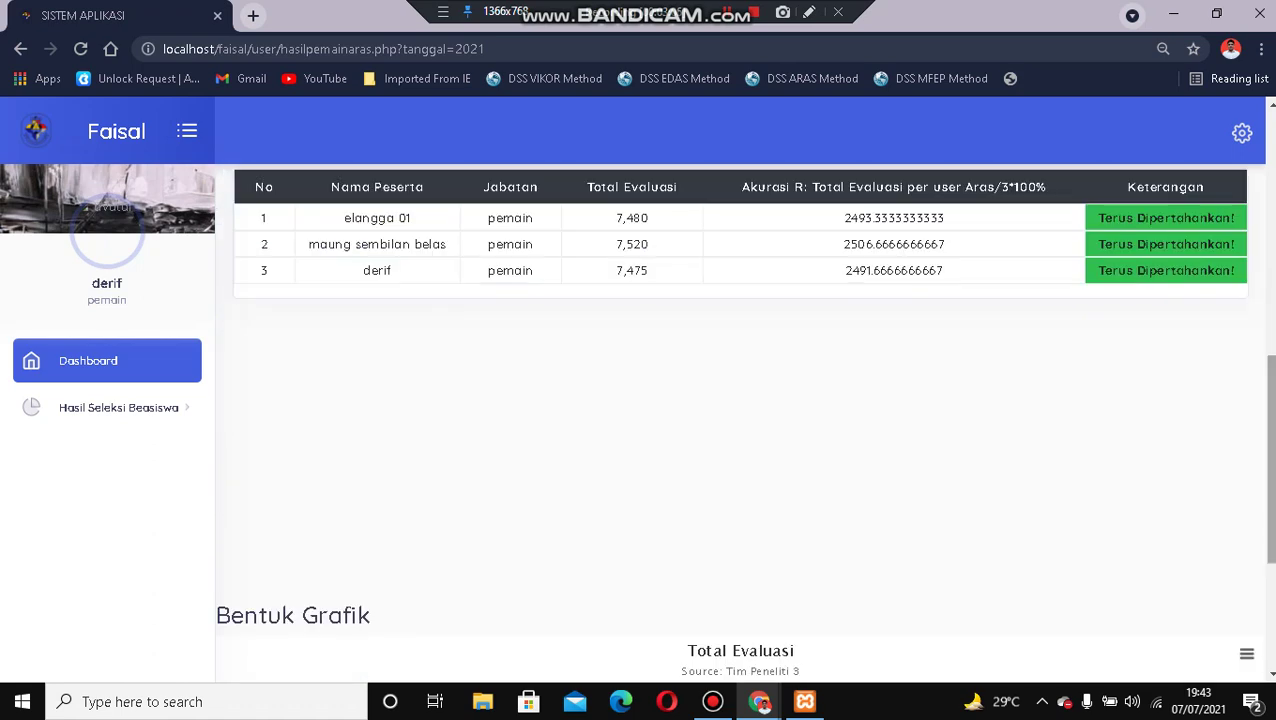
Log out of the player account and attempt the admin login.
click(1242, 132)
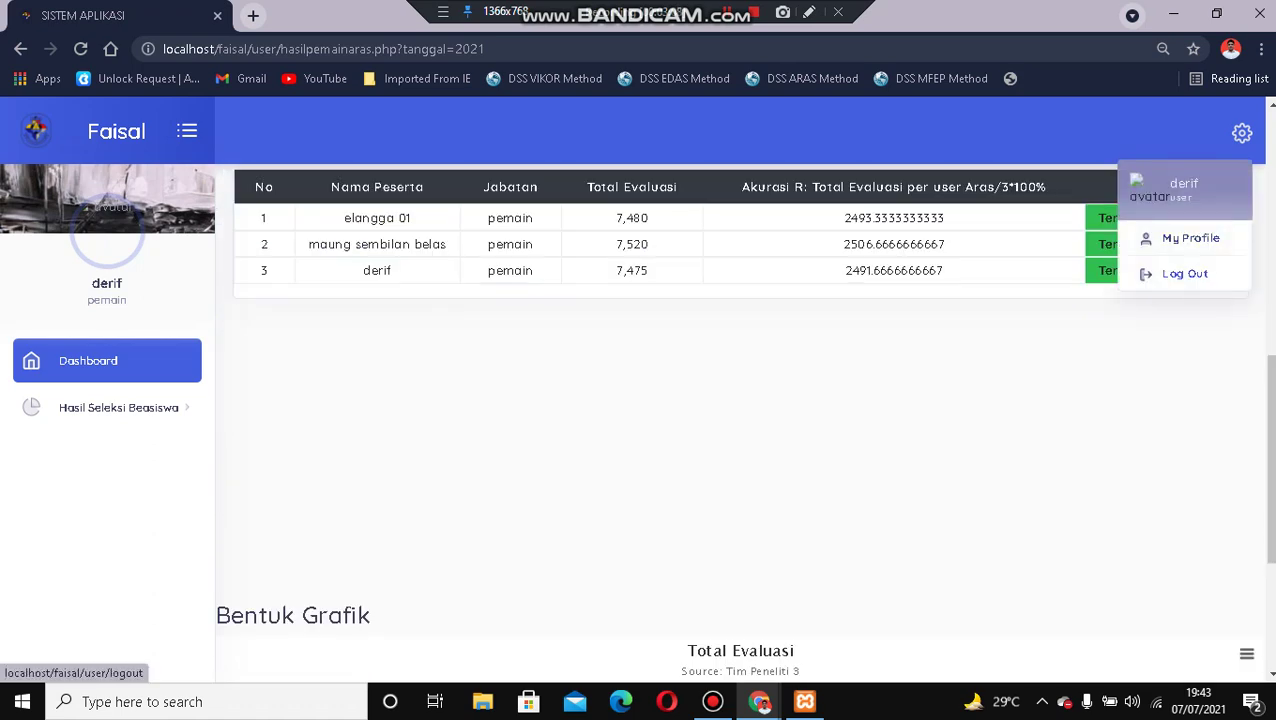
click(1175, 272)
click(300, 298)
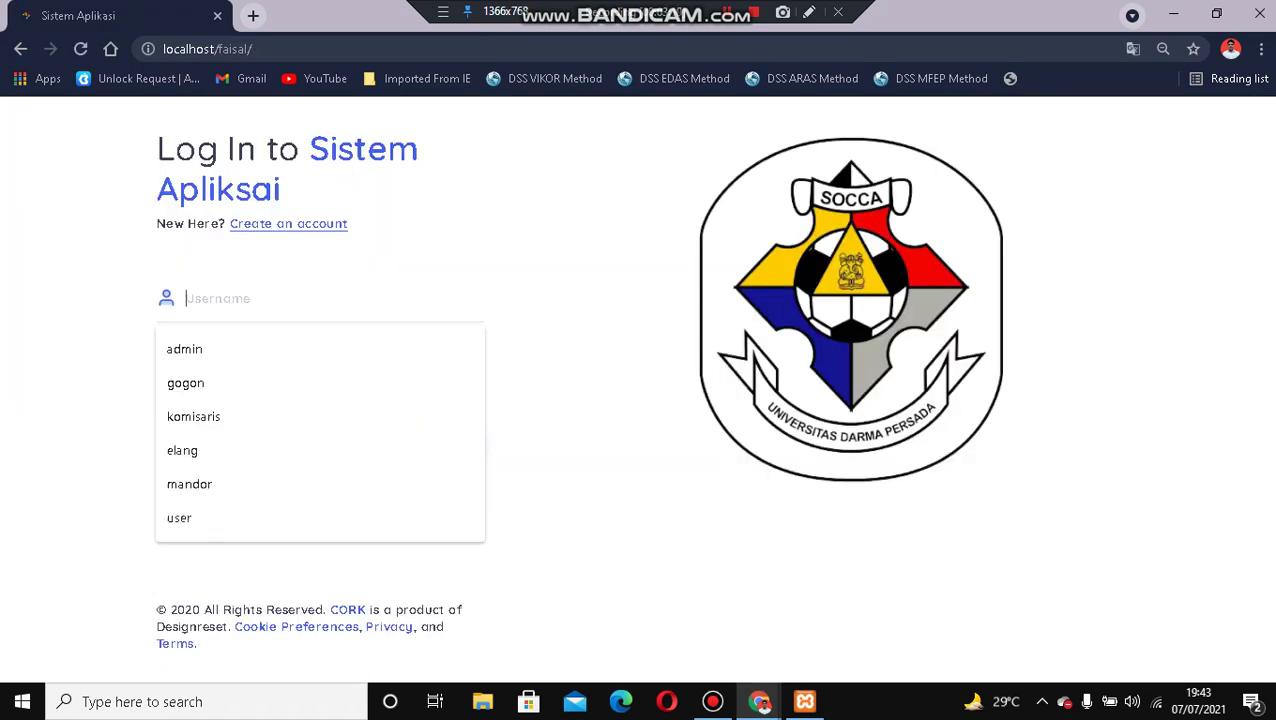
text(kom)
key(Down)
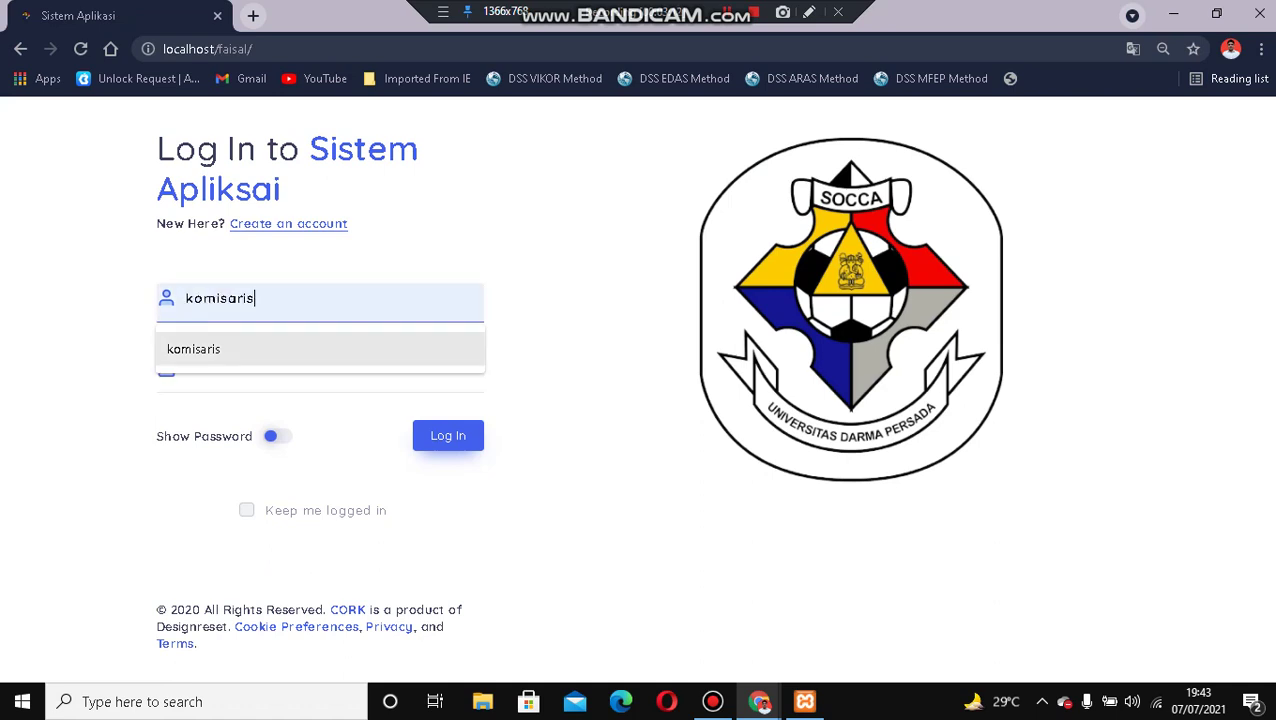
key(Return)
key(Tab)
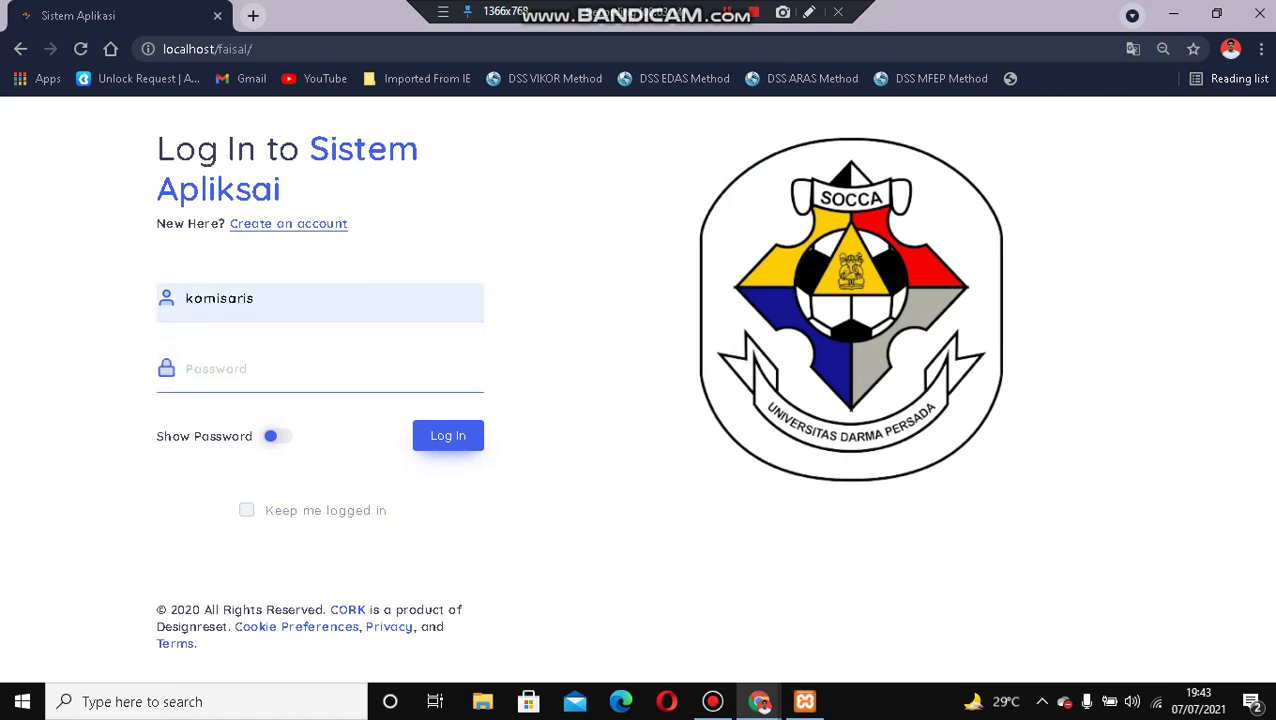
text(komisaris)
key(Return)
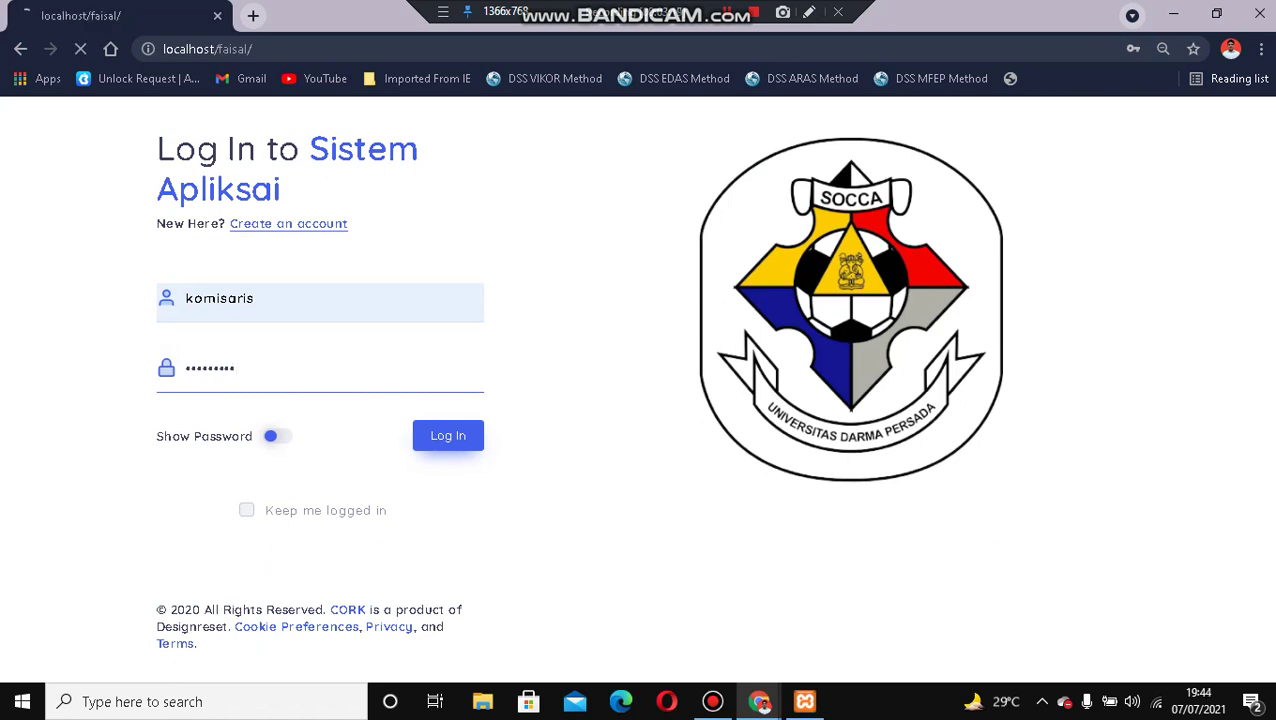
Re-enter the admin username and password to reach the admin dashboard.
click(300, 415)
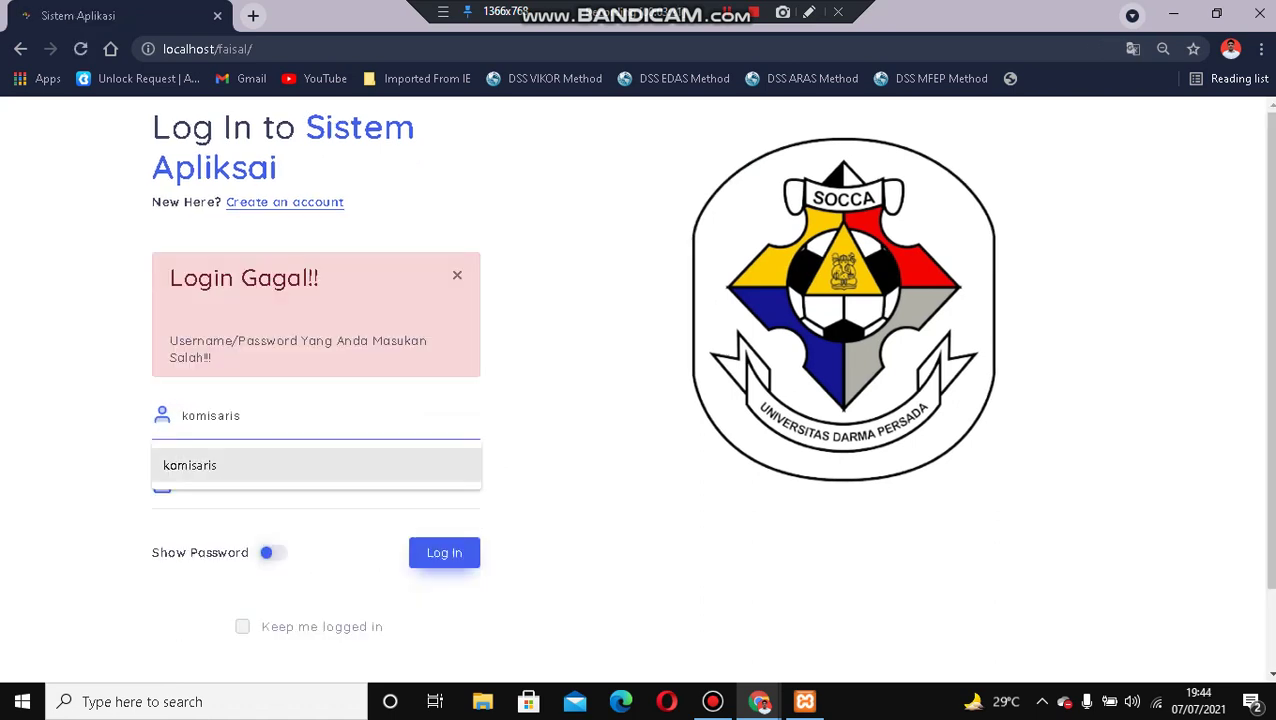
key(Down)
key(Return)
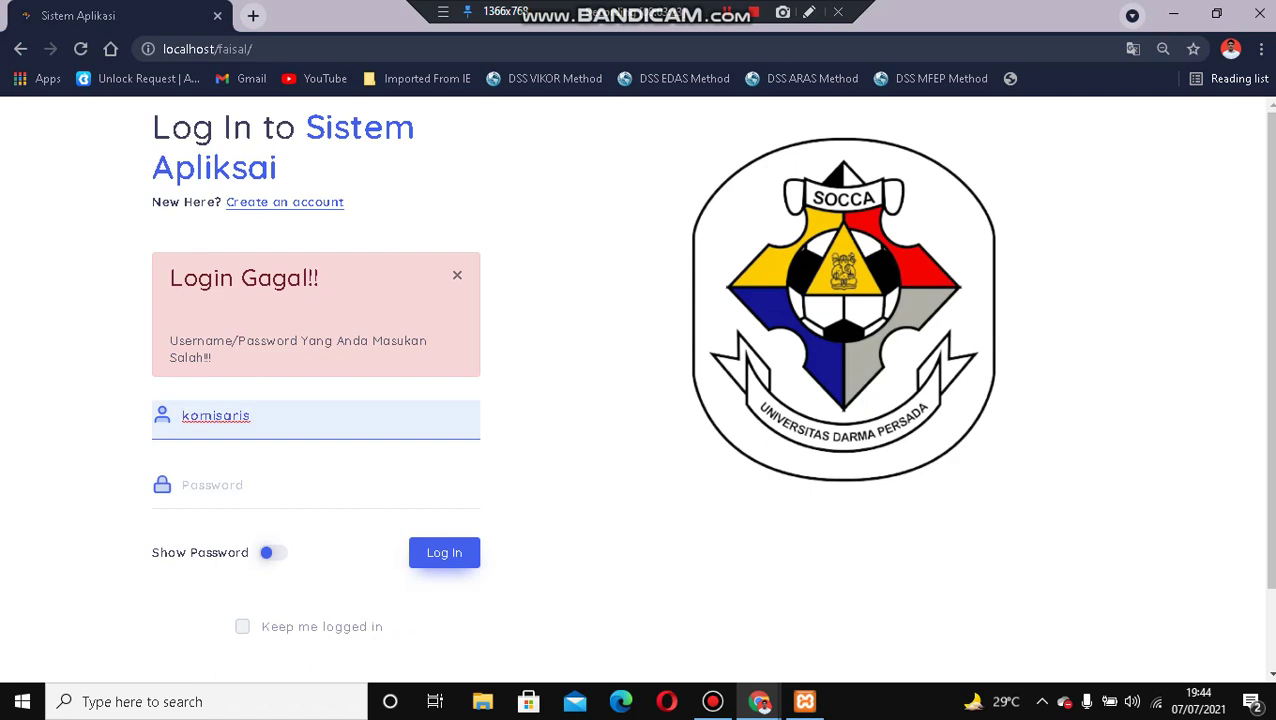
key(Tab)
key(Return)
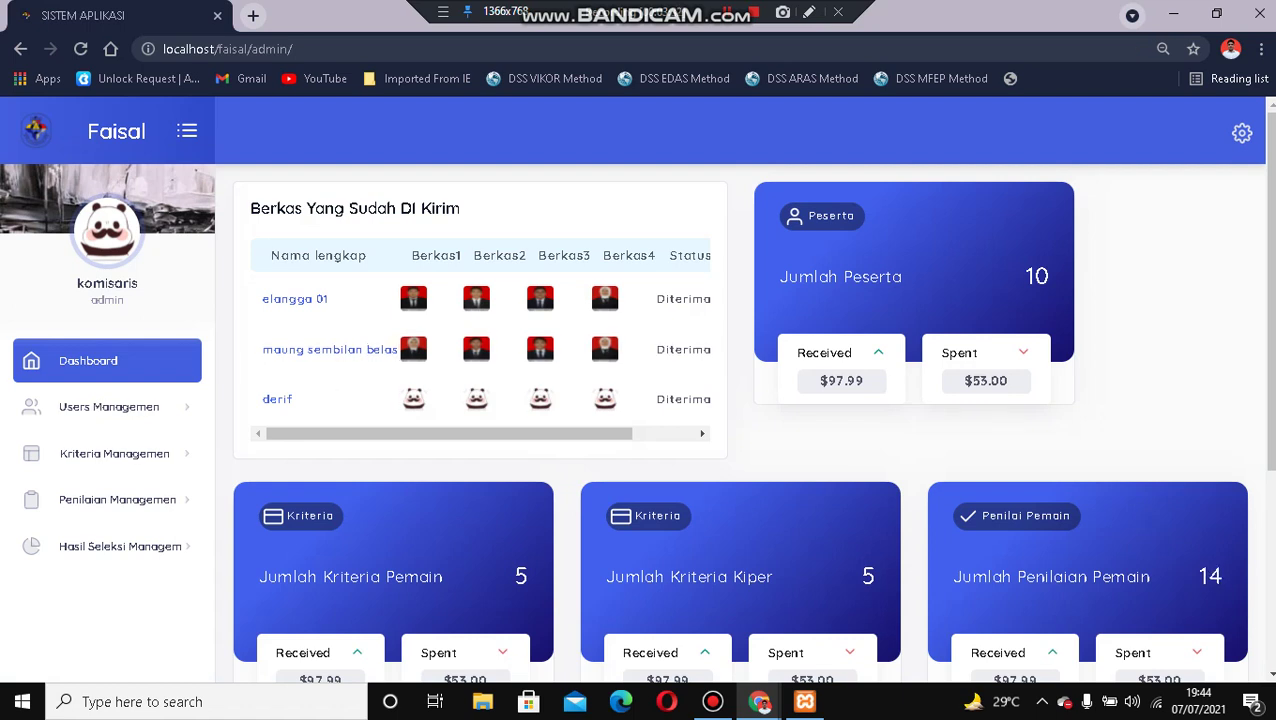
Open Input Penilaian under Penilaian Managemen and inspect its stage, average and period columns.
click(117, 499)
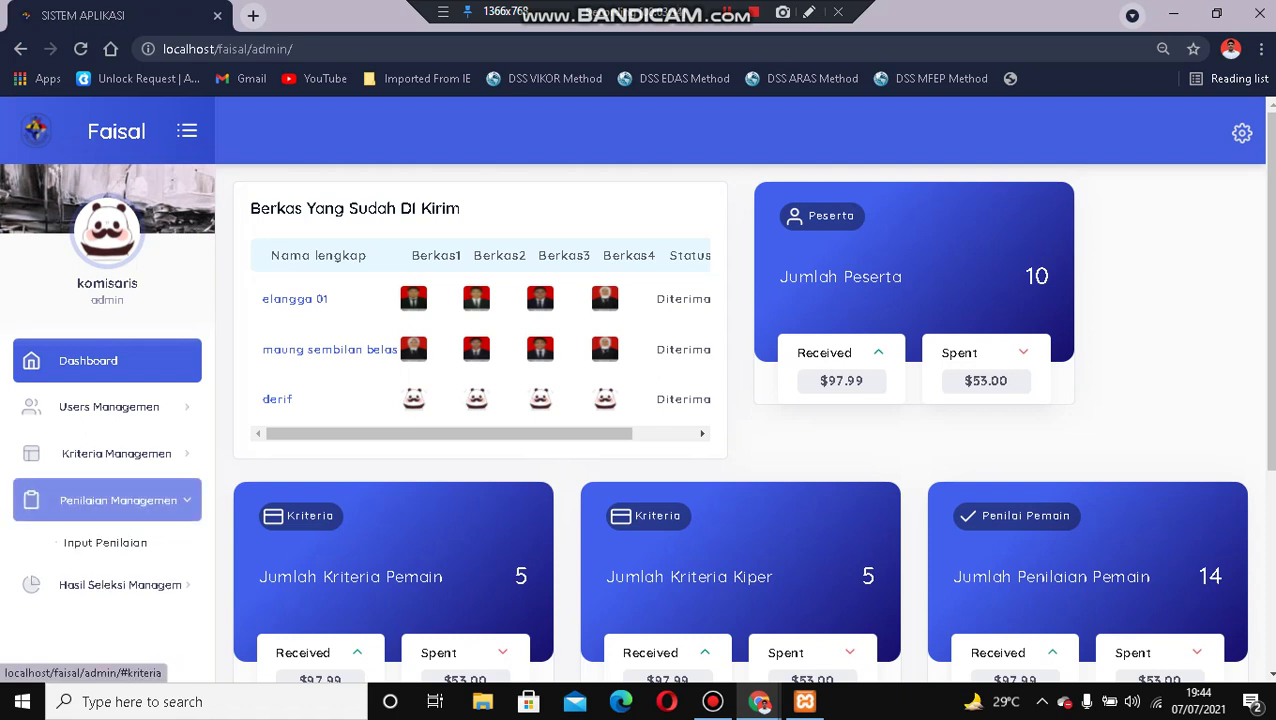
click(105, 542)
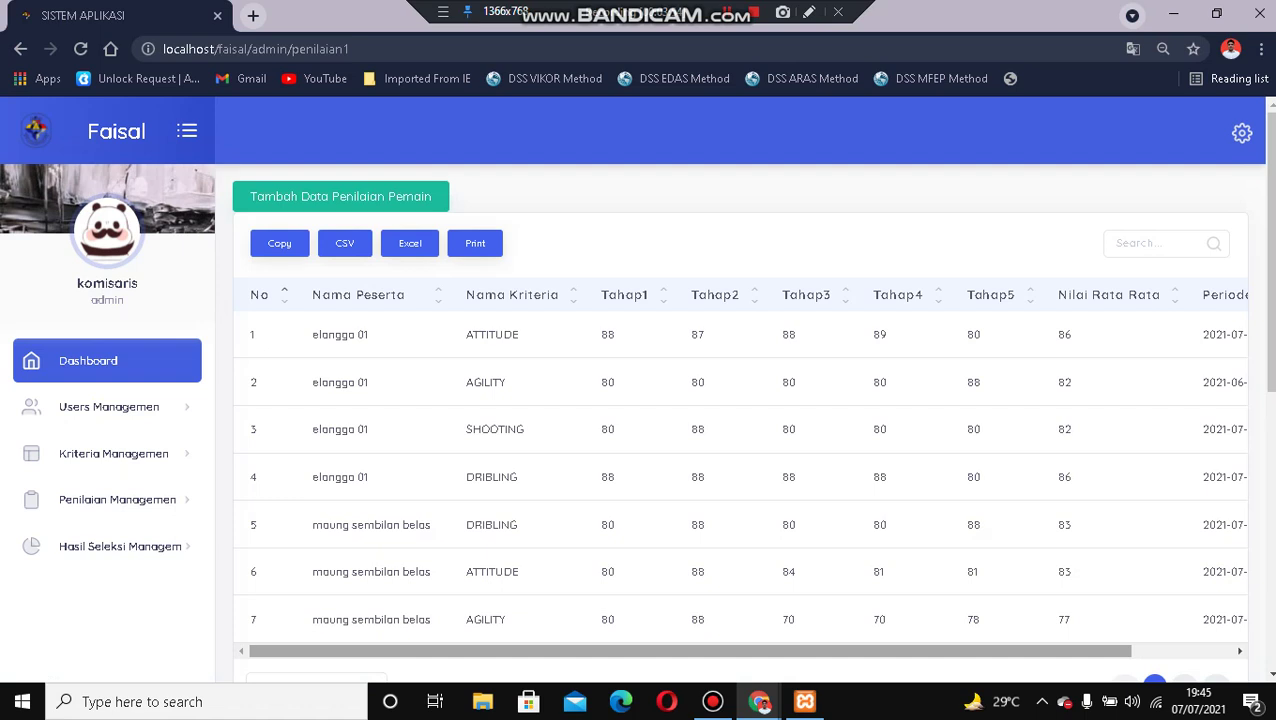
scroll(740, 480, right, 1)
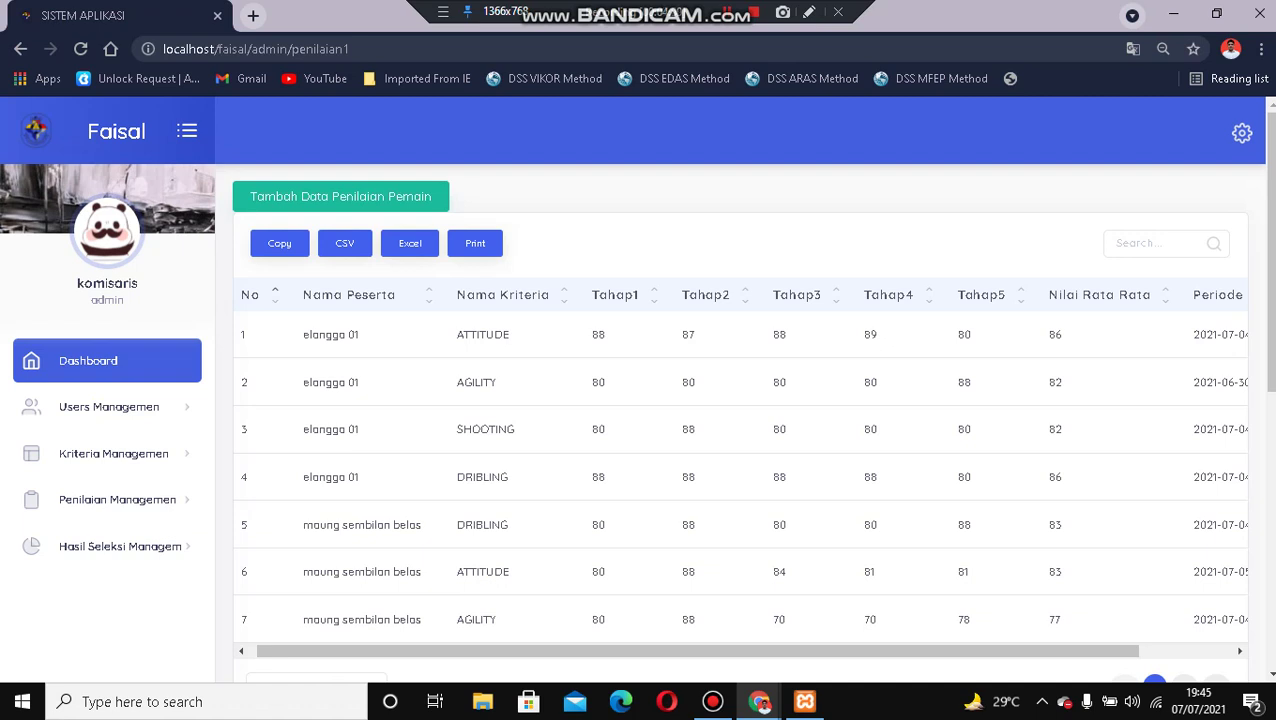
scroll(740, 480, right, 2)
scroll(740, 480, left, 2)
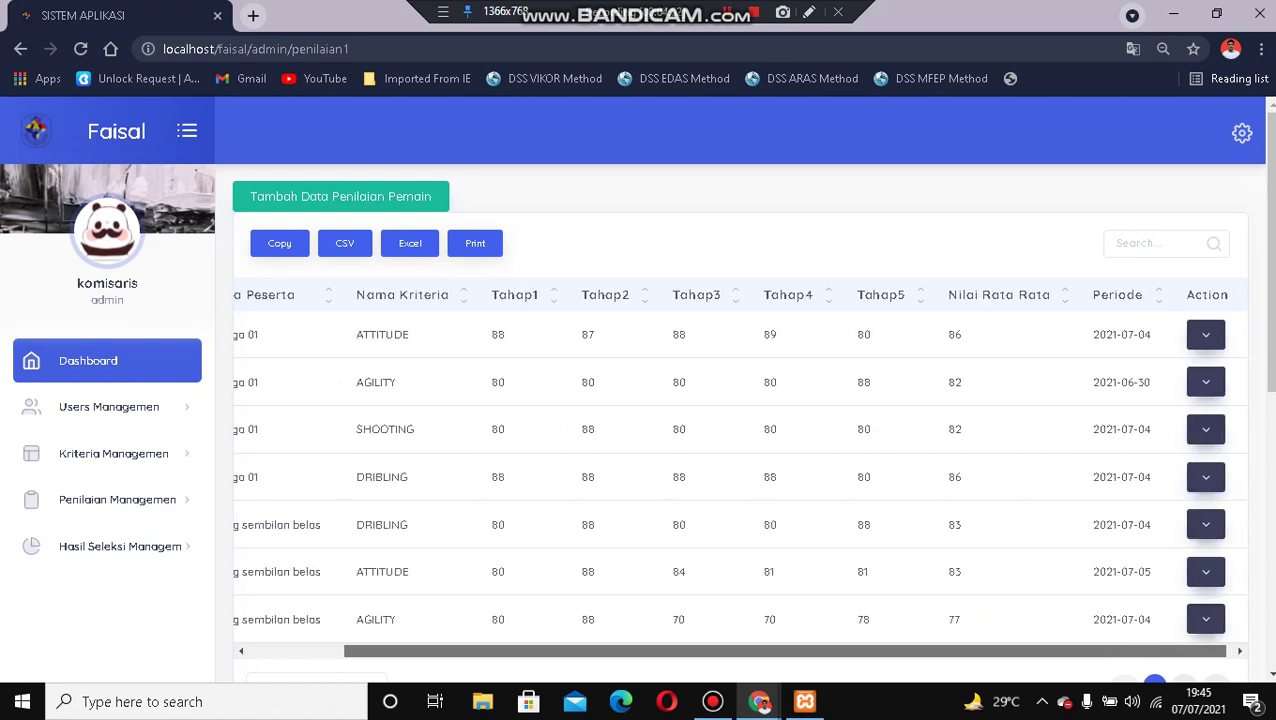
scroll(740, 480, right, 1)
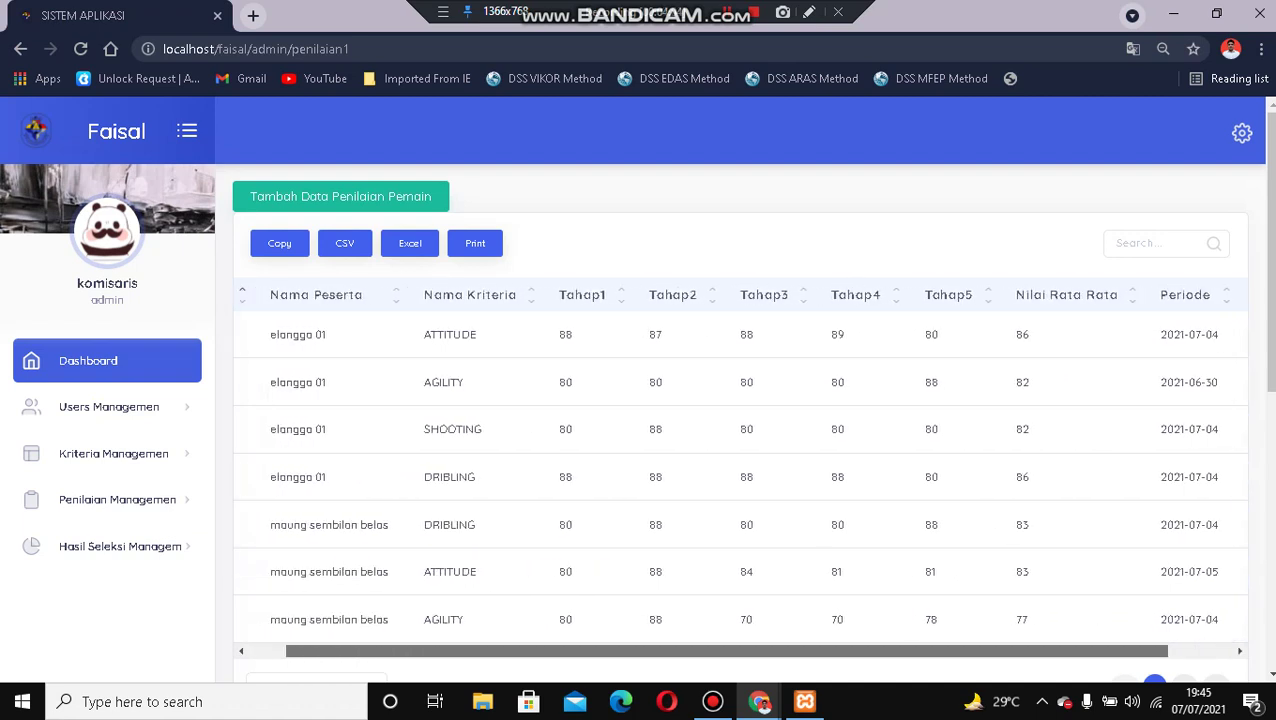
scroll(740, 480, left, 1)
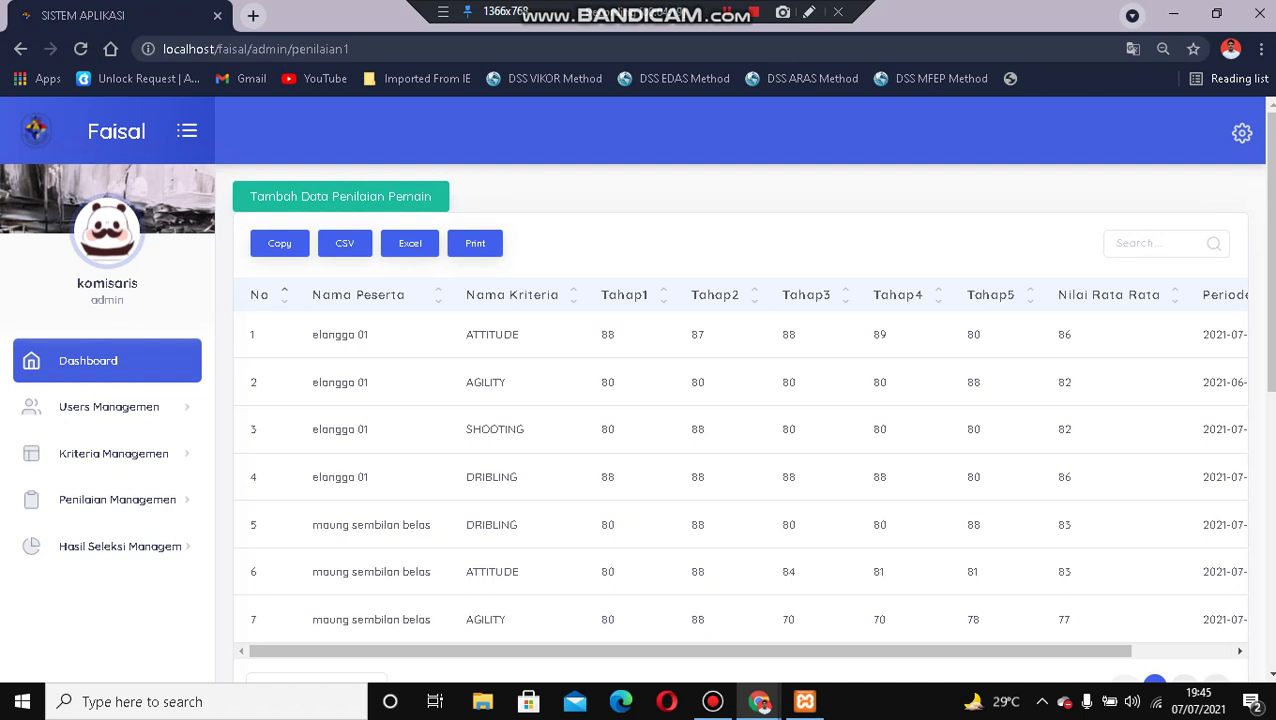
Start a new player score for the first participant with stages 70, 70, 60, 60, 55.
click(340, 196)
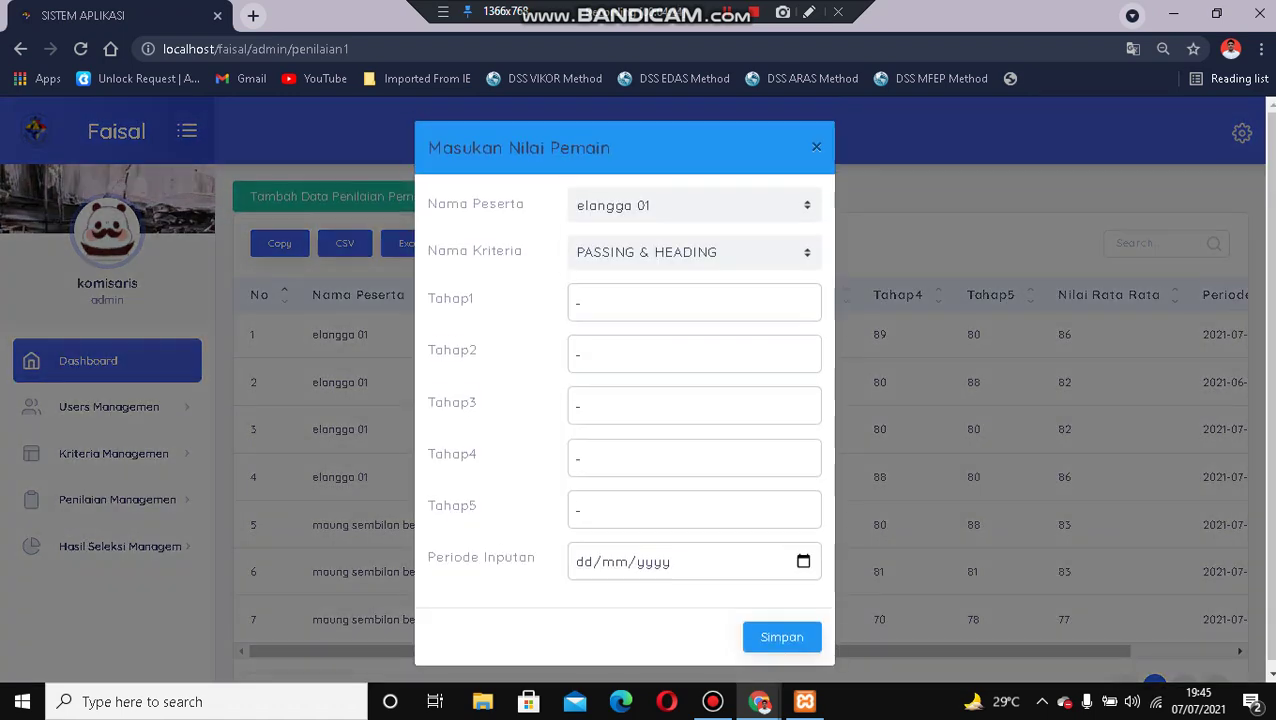
click(694, 205)
click(640, 230)
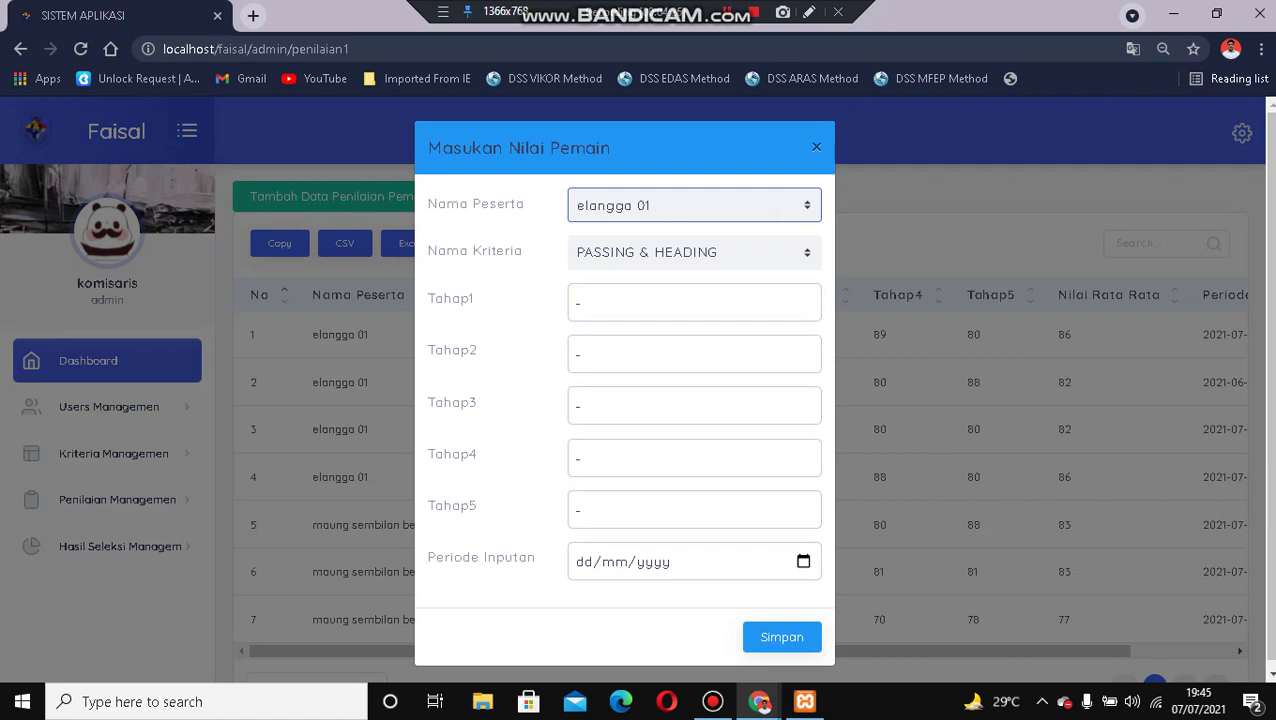
click(694, 302)
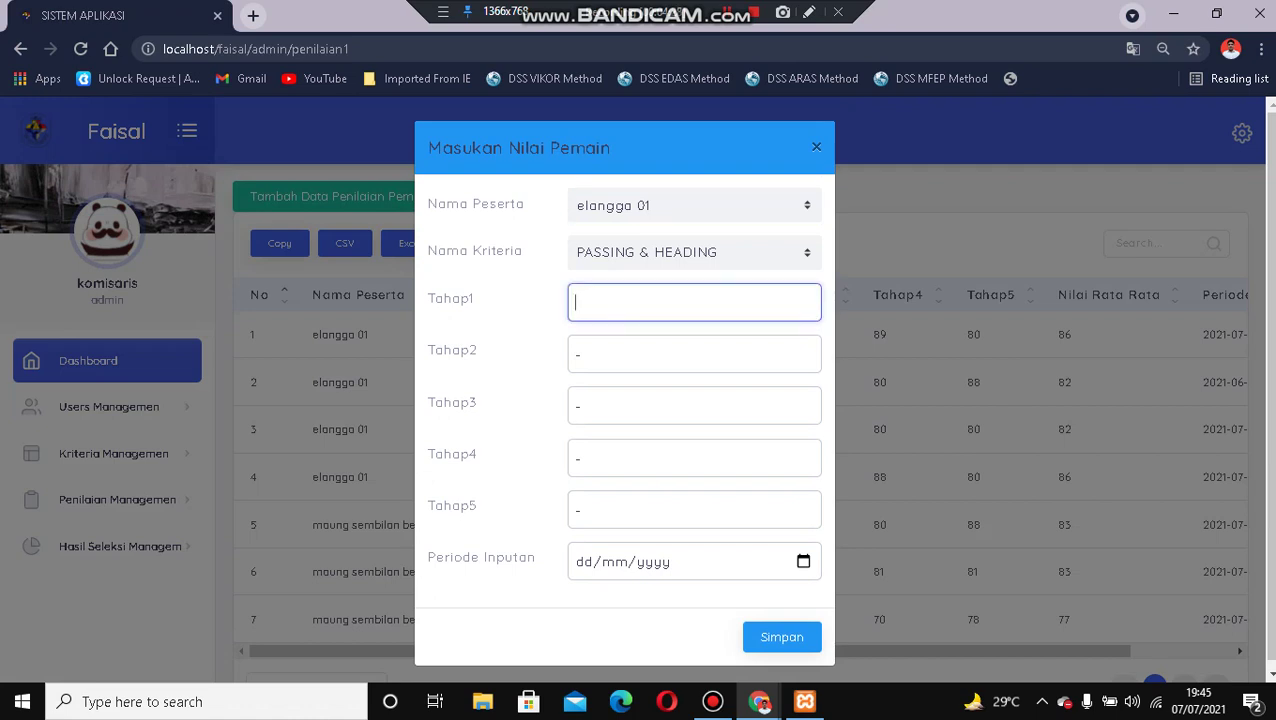
text(70)
key(Tab)
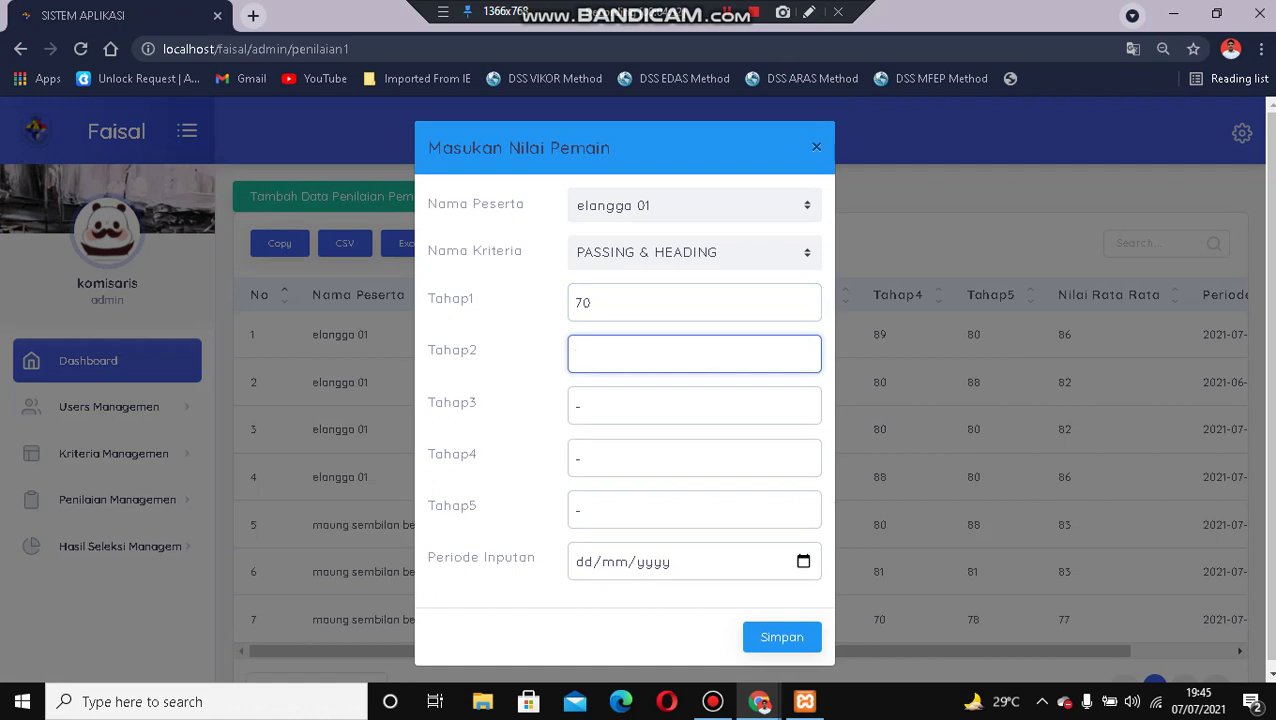
text(70)
key(Tab)
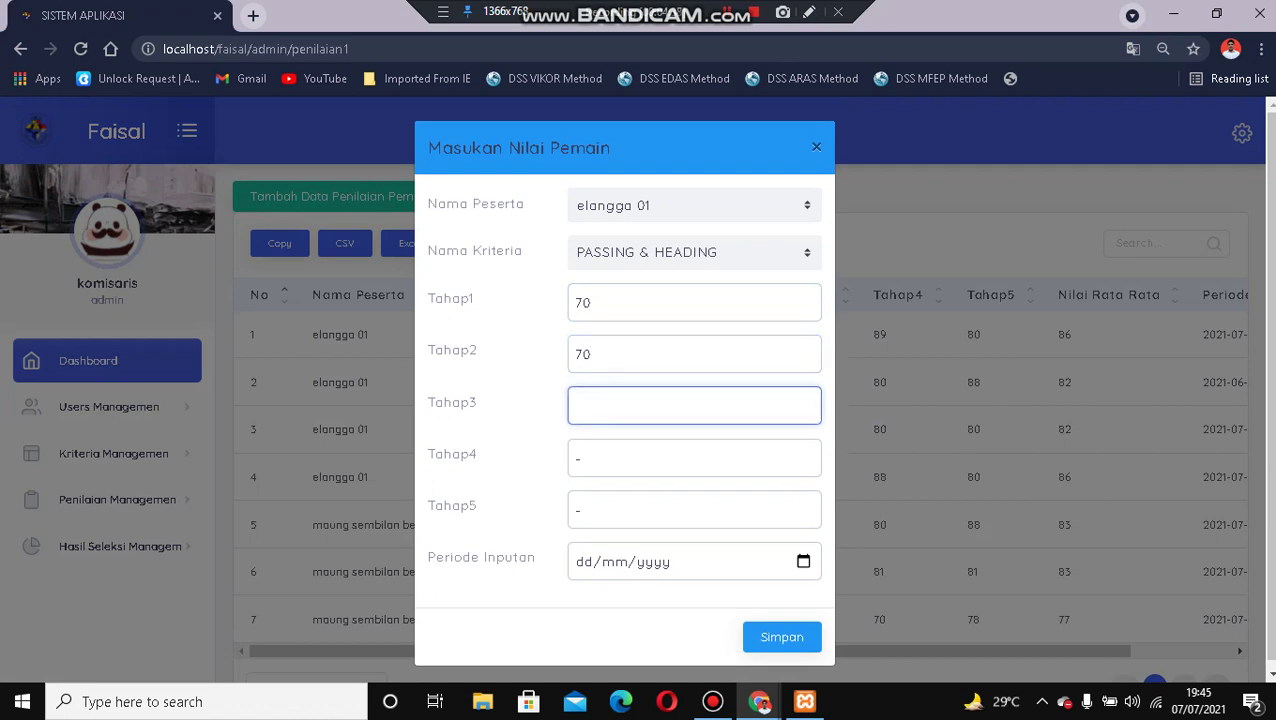
text(60)
key(Tab)
text(60)
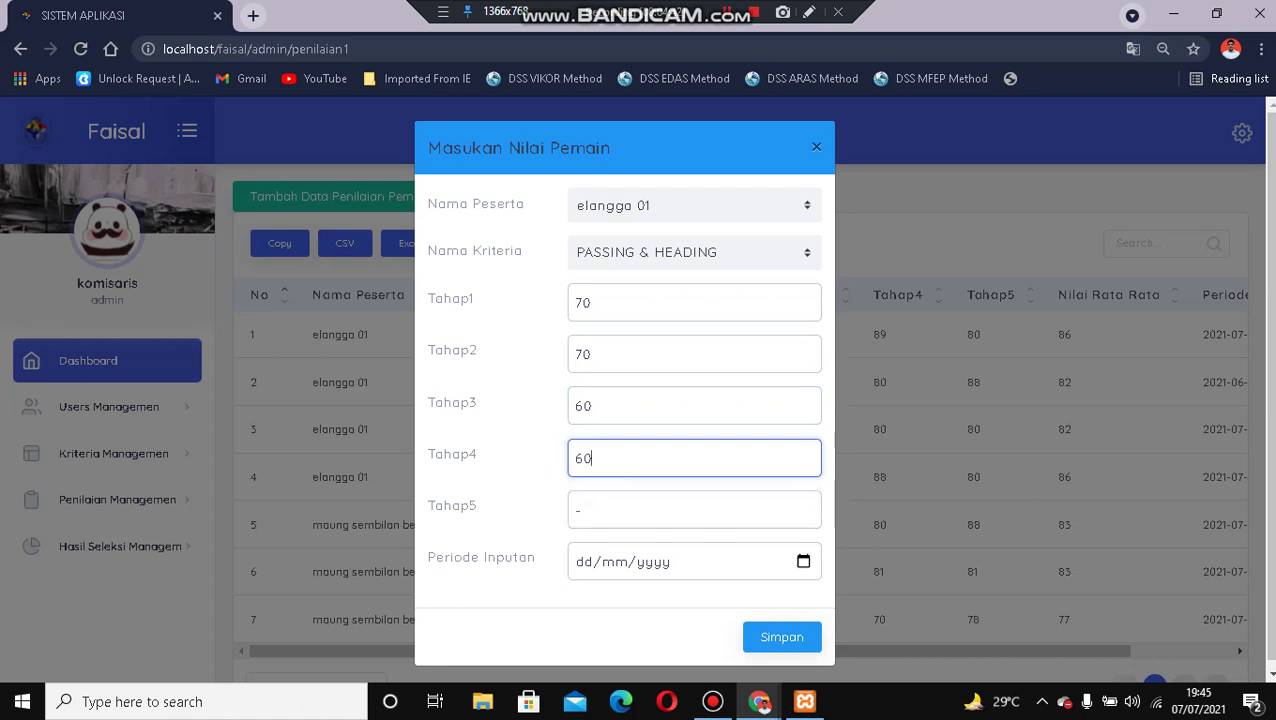
key(Tab)
text(55)
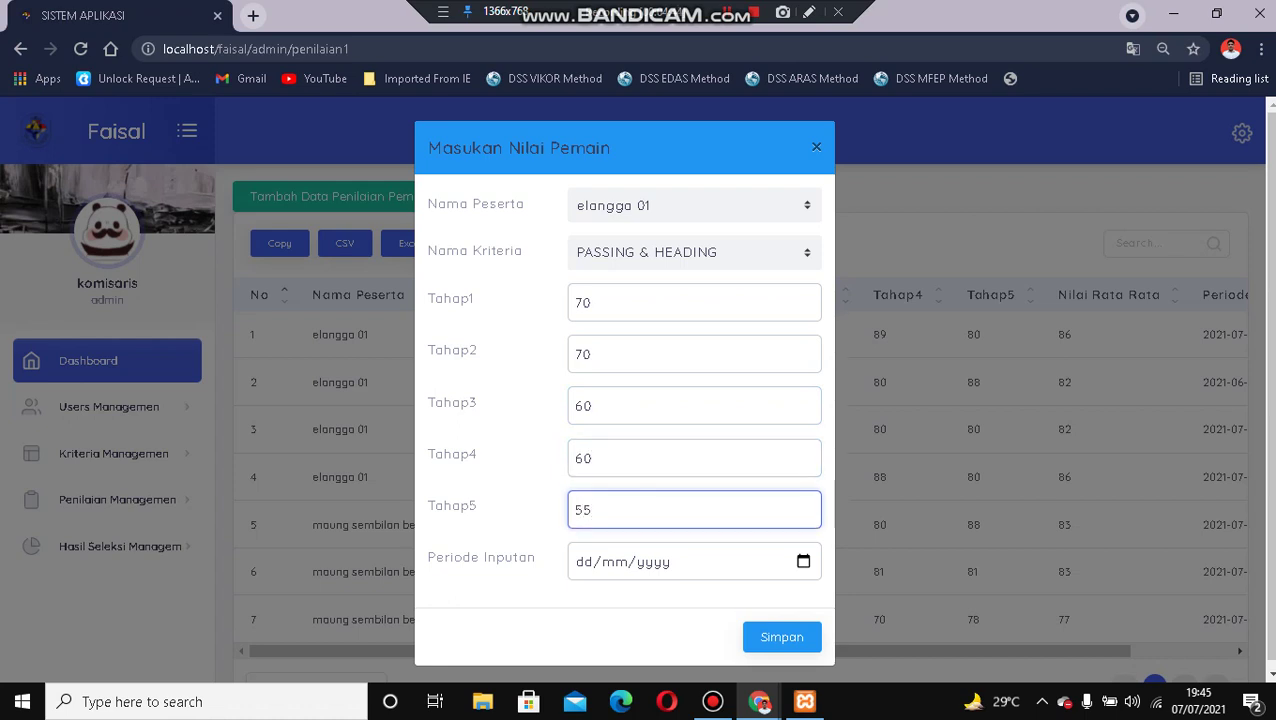
Set the period to 7 July 2021 and save the score entry.
key(Tab)
click(803, 561)
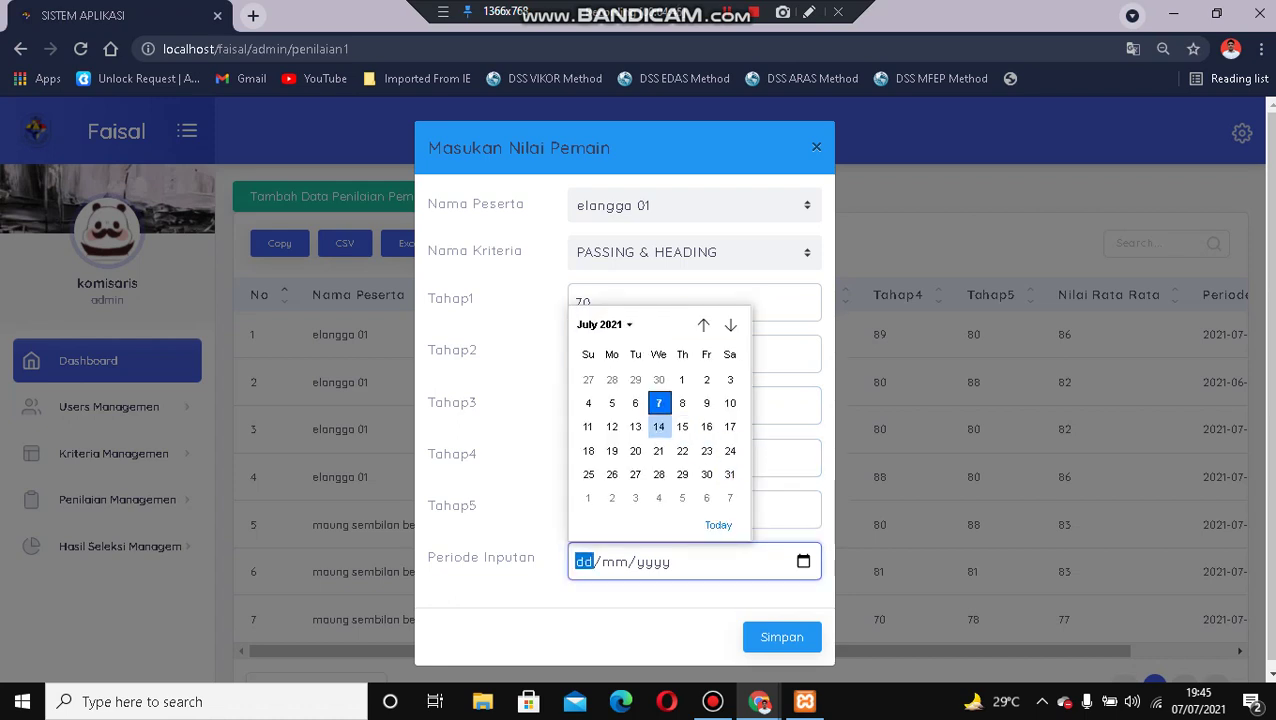
click(659, 403)
click(782, 636)
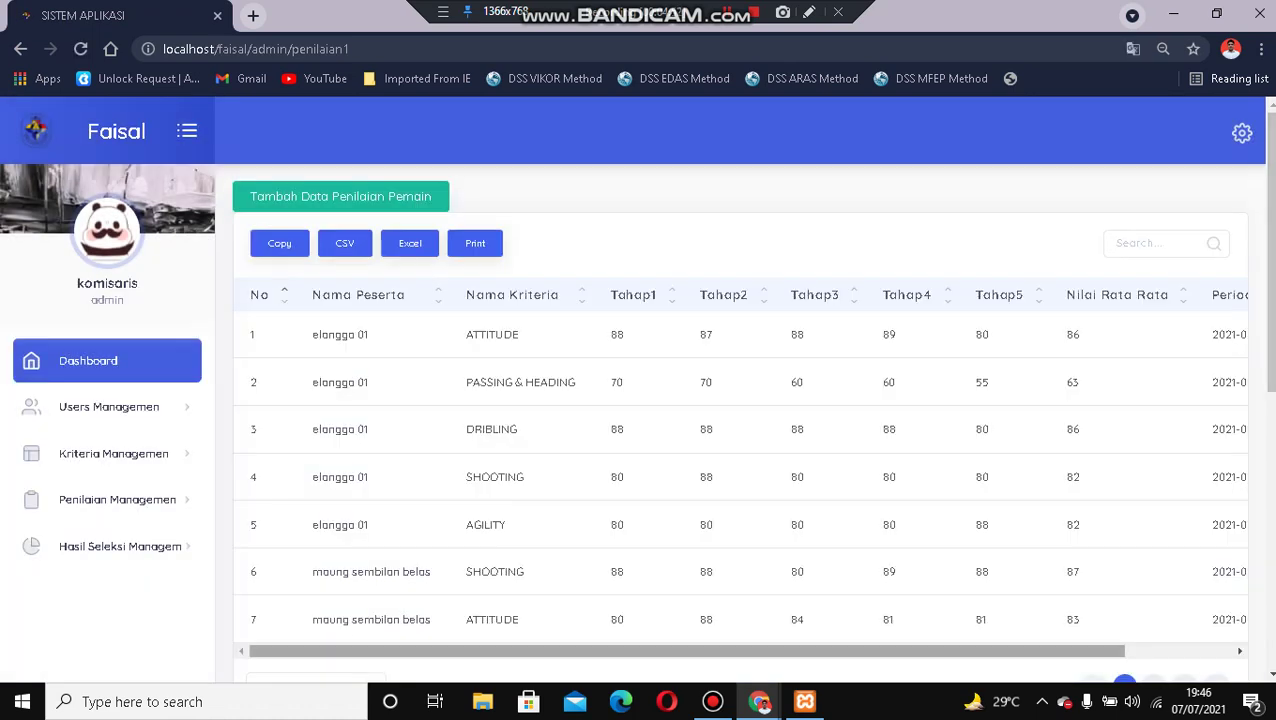
mouse_move(686, 651)
mouse_down()
mouse_move(711, 651)
mouse_move(686, 651)
mouse_up()
drag(686, 651, 716, 651)
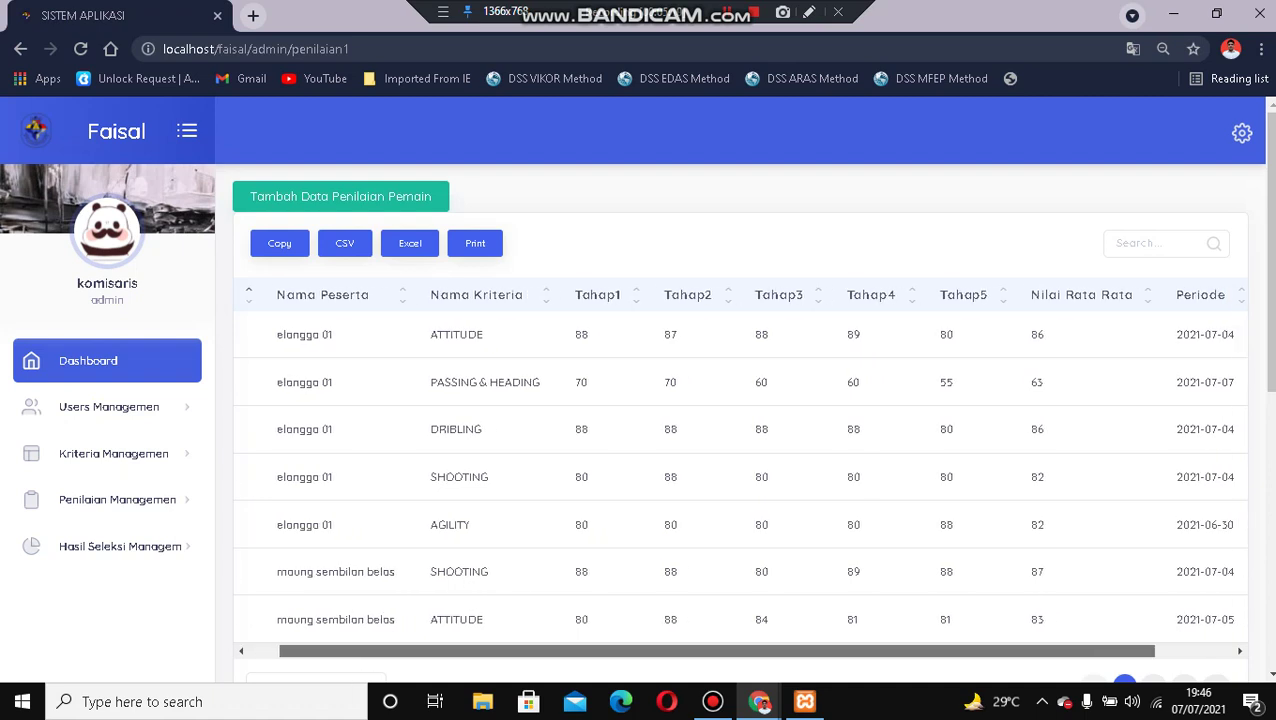